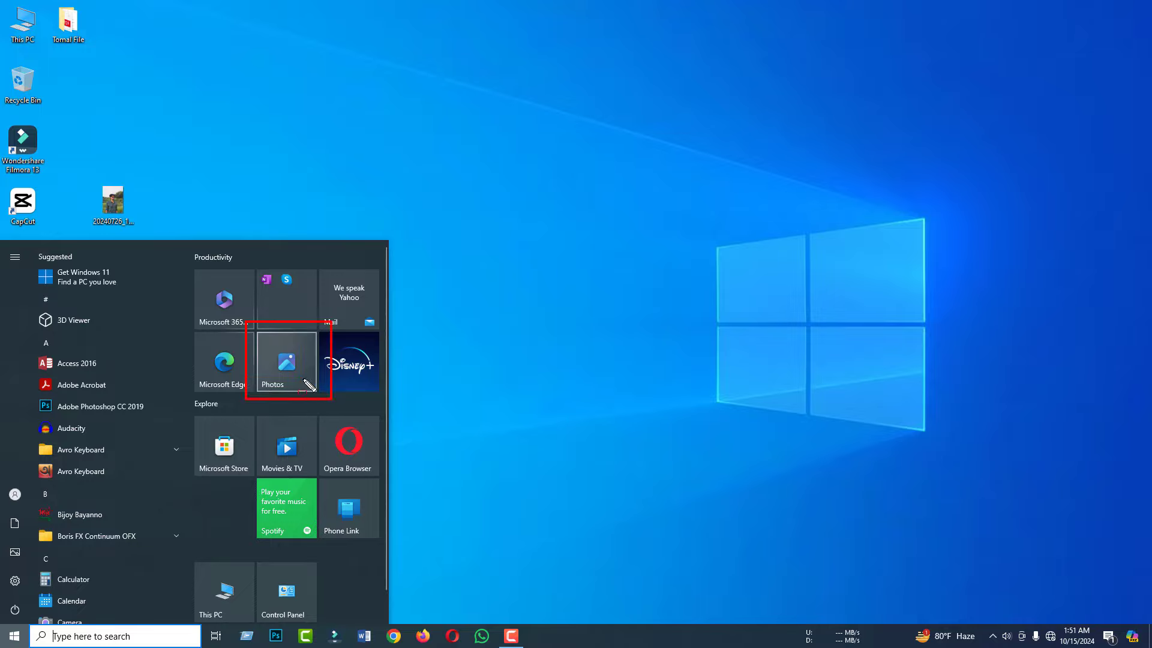
Step: Open the Photos app and preview the desktop photo 20240726_181159.jpg, closing the viewer
{"action": "left_click", "coordinate": [285, 366]}
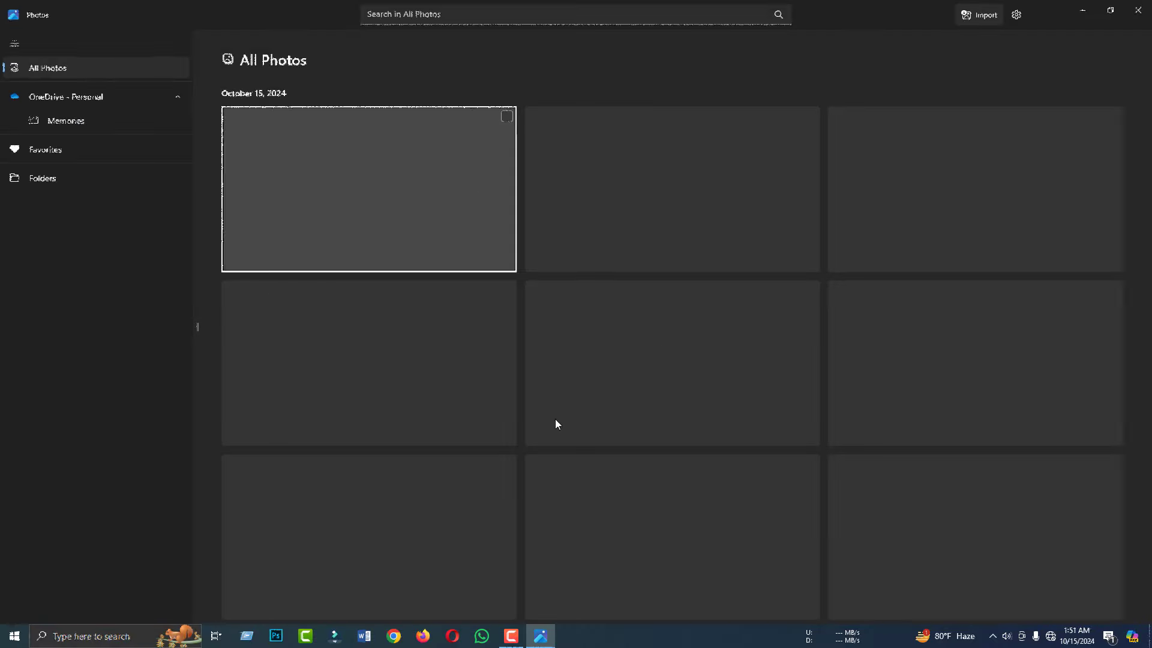
{"action": "left_click", "coordinate": [556, 420]}
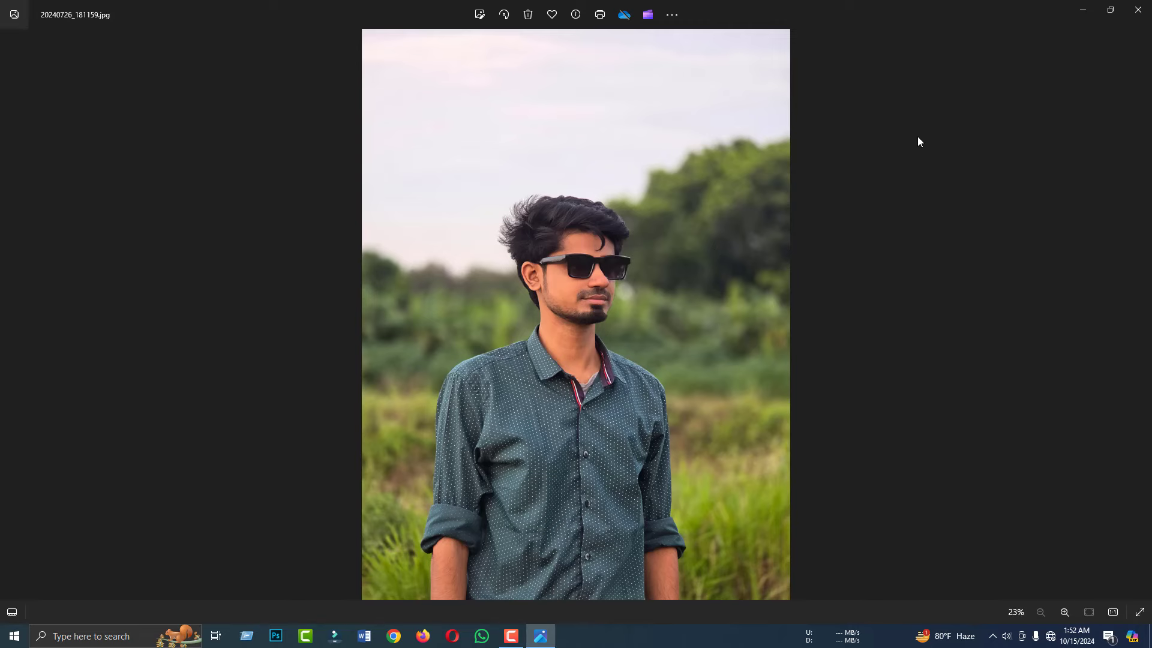
{"action": "key", "text": "alt+F4"}
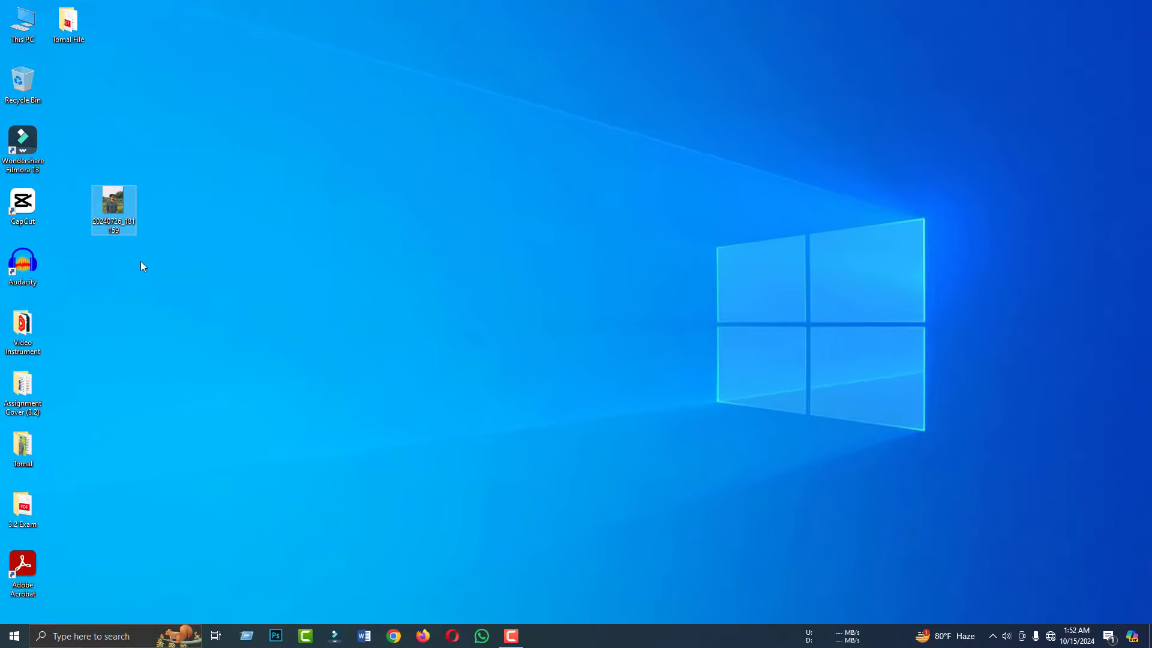
{"action": "double_click", "coordinate": [118, 207]}
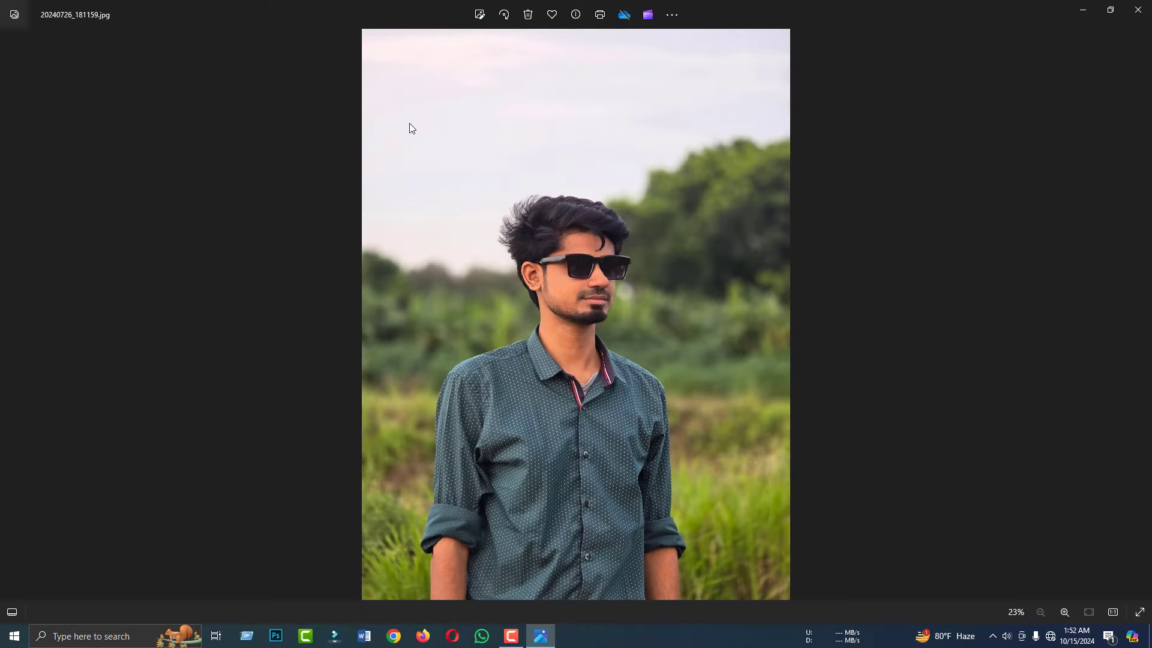
{"action": "key", "text": "alt+F4"}
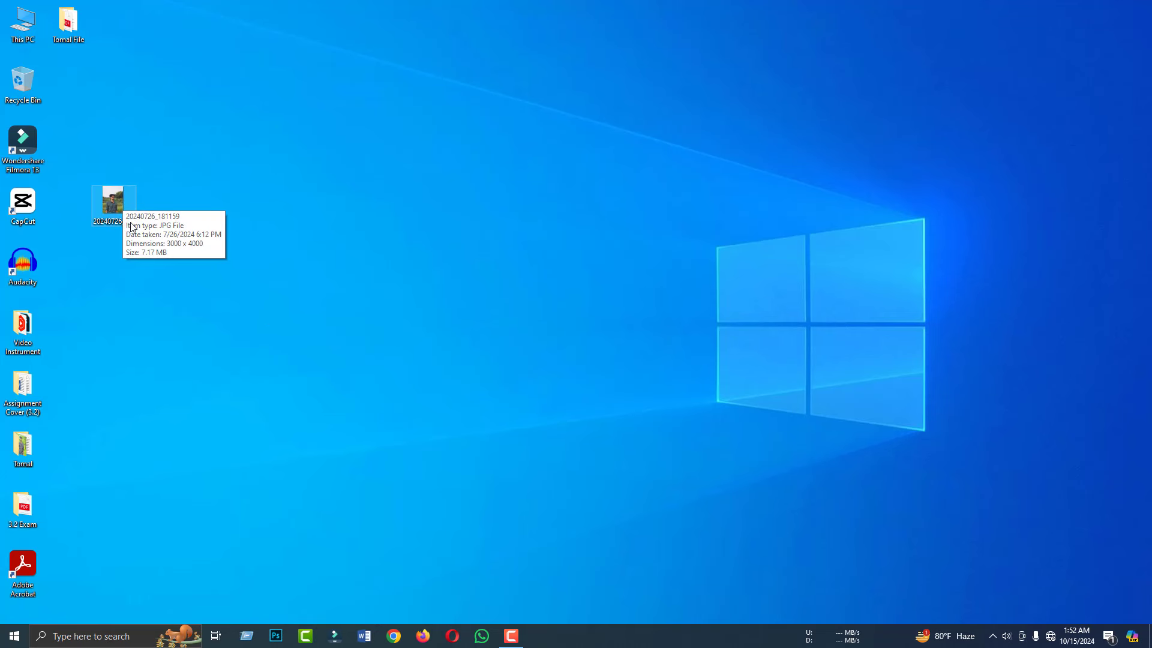
Step: Examine the apps offered for opening the desktop photo 20240726_181159 and dismiss the app chooser
{"action": "right_click", "coordinate": [117, 203]}
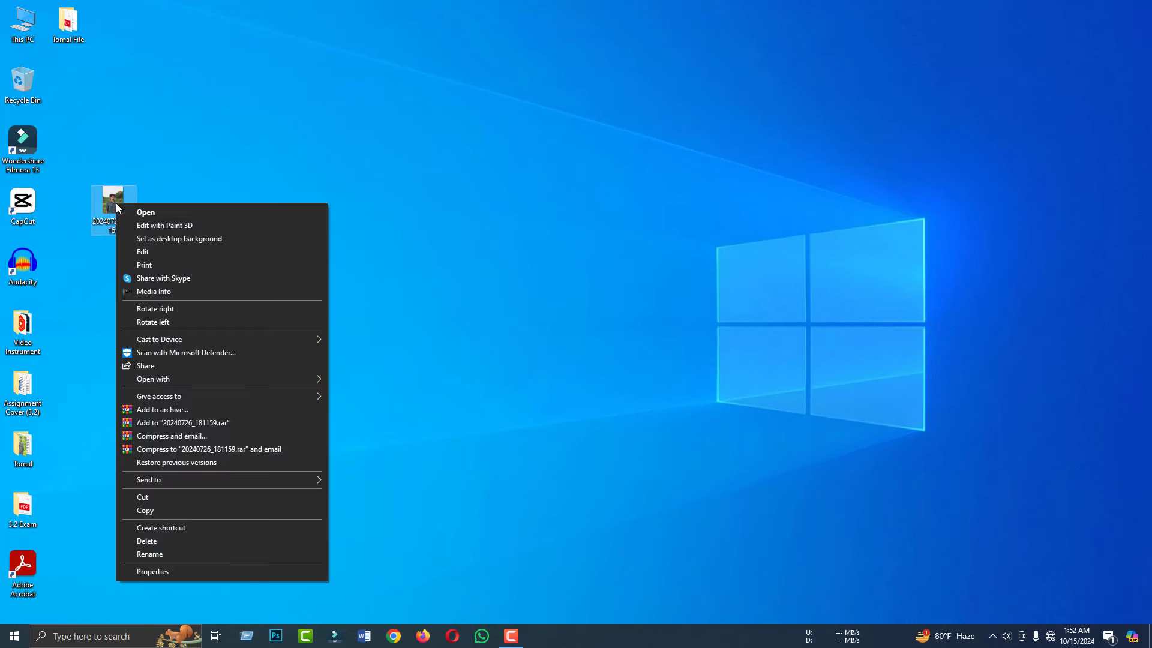
{"action": "mouse_move", "coordinate": [171, 379]}
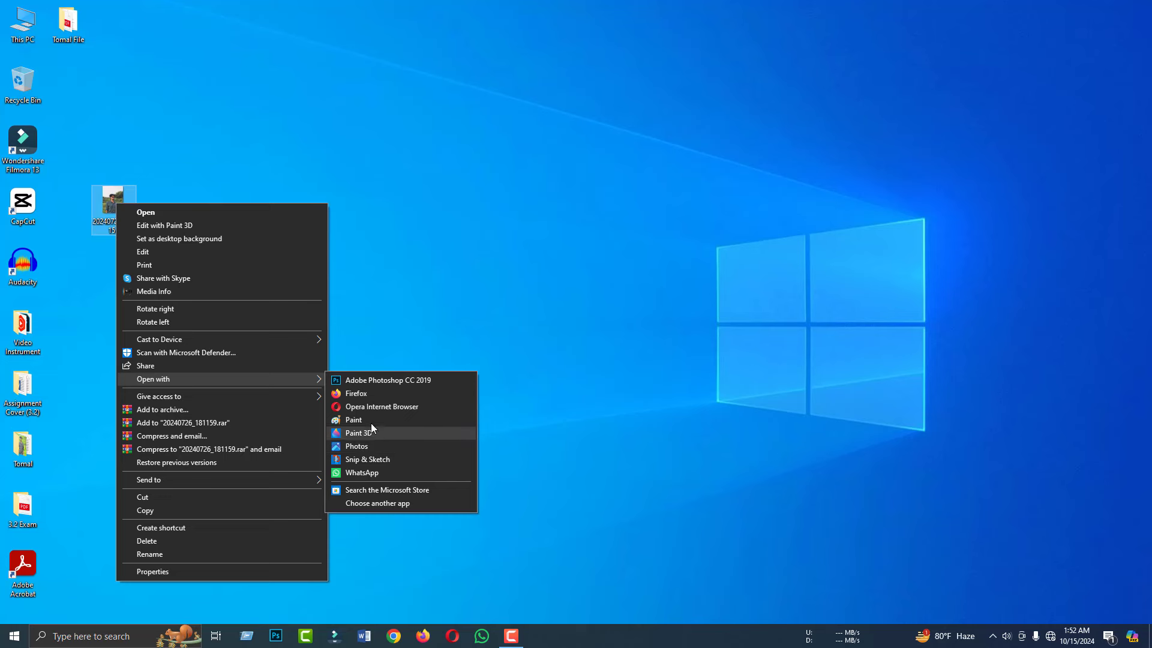
{"action": "left_click", "coordinate": [397, 504]}
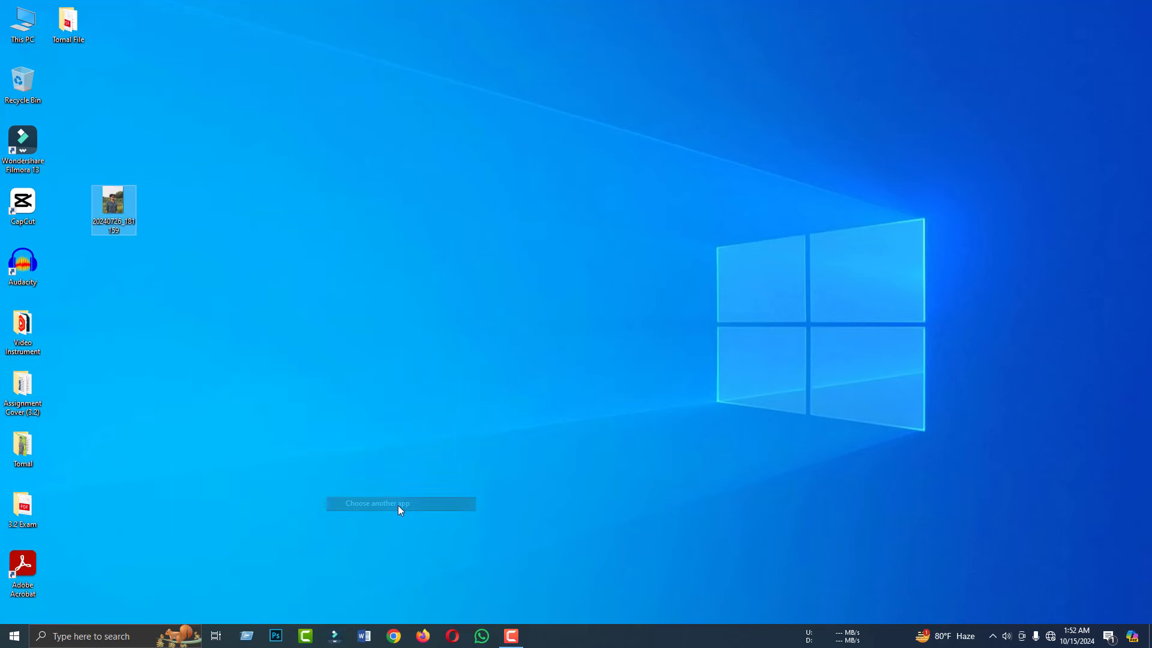
{"action": "scroll", "coordinate": [534, 354], "scroll_direction": "down", "scroll_amount": 3}
{"action": "scroll", "coordinate": [492, 288], "scroll_direction": "up", "scroll_amount": 5}
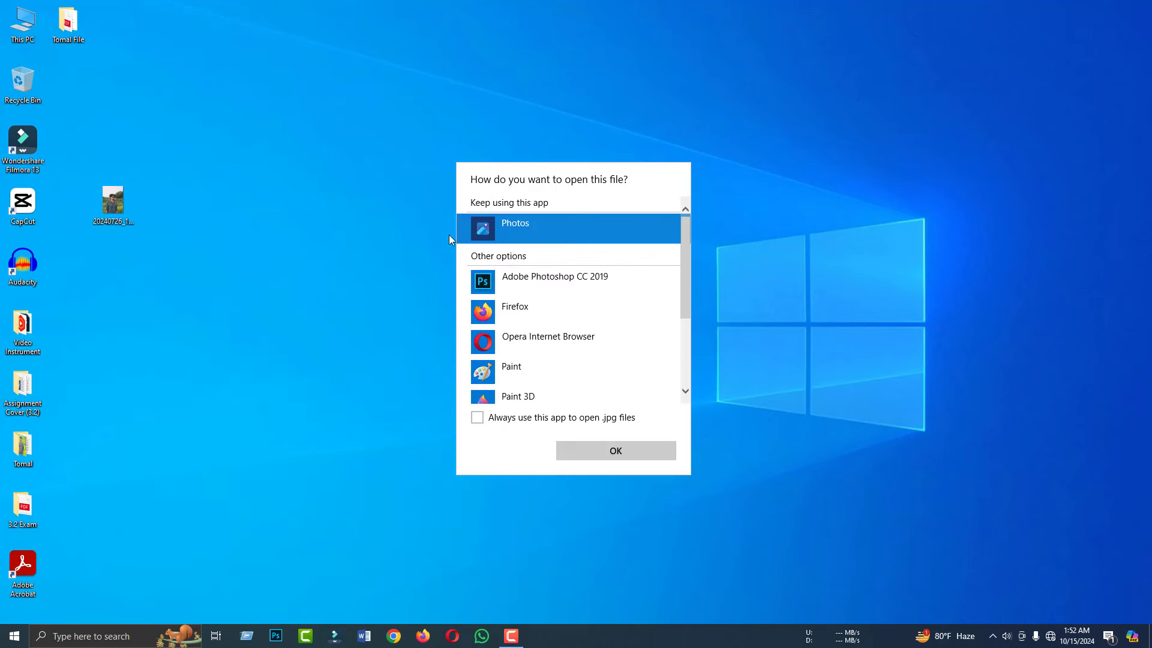
{"action": "left_click", "coordinate": [278, 268]}
Step: Open the desktop photo 20240726_181159 for editing in Photos and crop it from its lower edge to about 2951 x 3253 pixels
{"action": "double_click", "coordinate": [118, 209]}
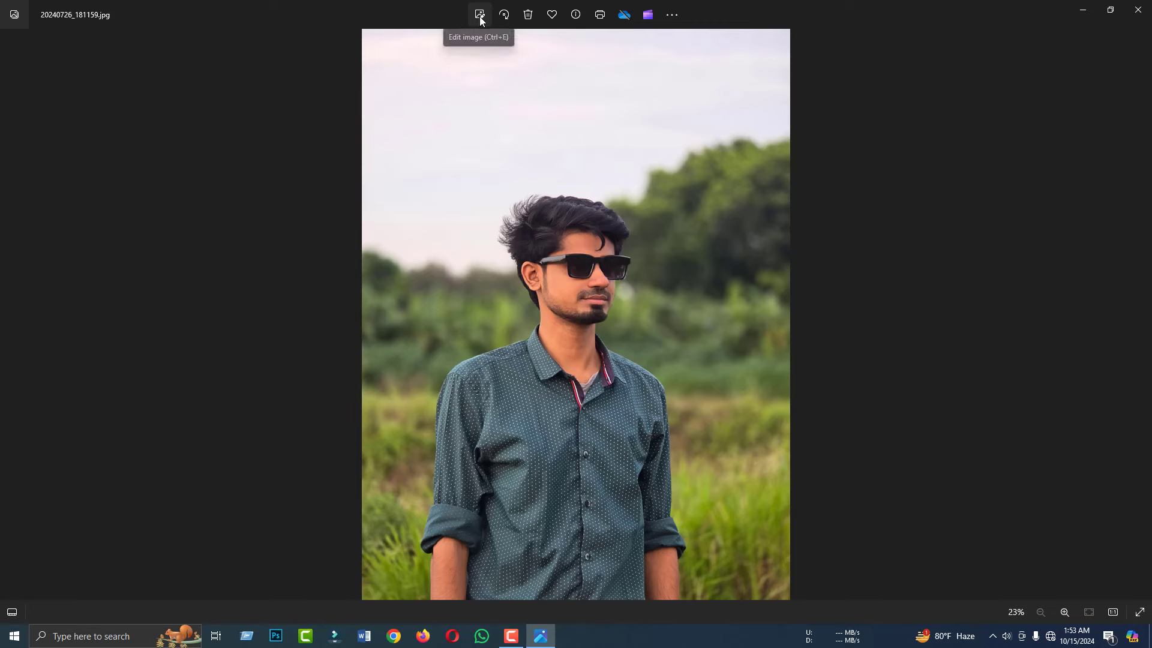
{"action": "left_click", "coordinate": [480, 17]}
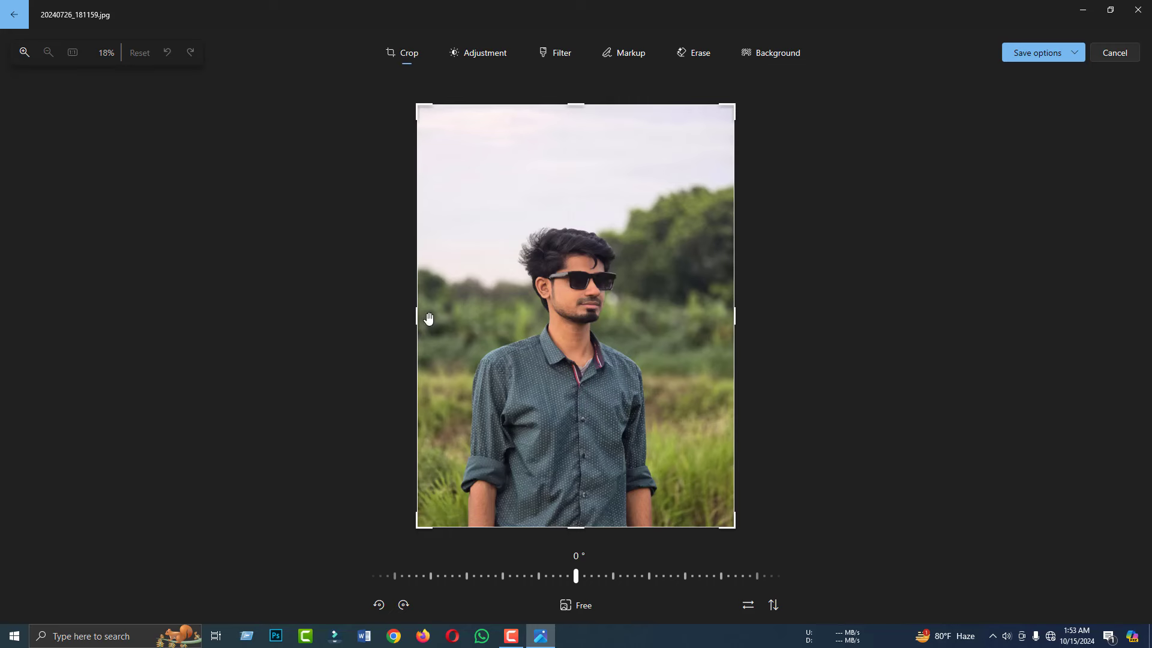
{"action": "left_click_drag", "start_coordinate": [581, 527], "coordinate": [598, 469]}
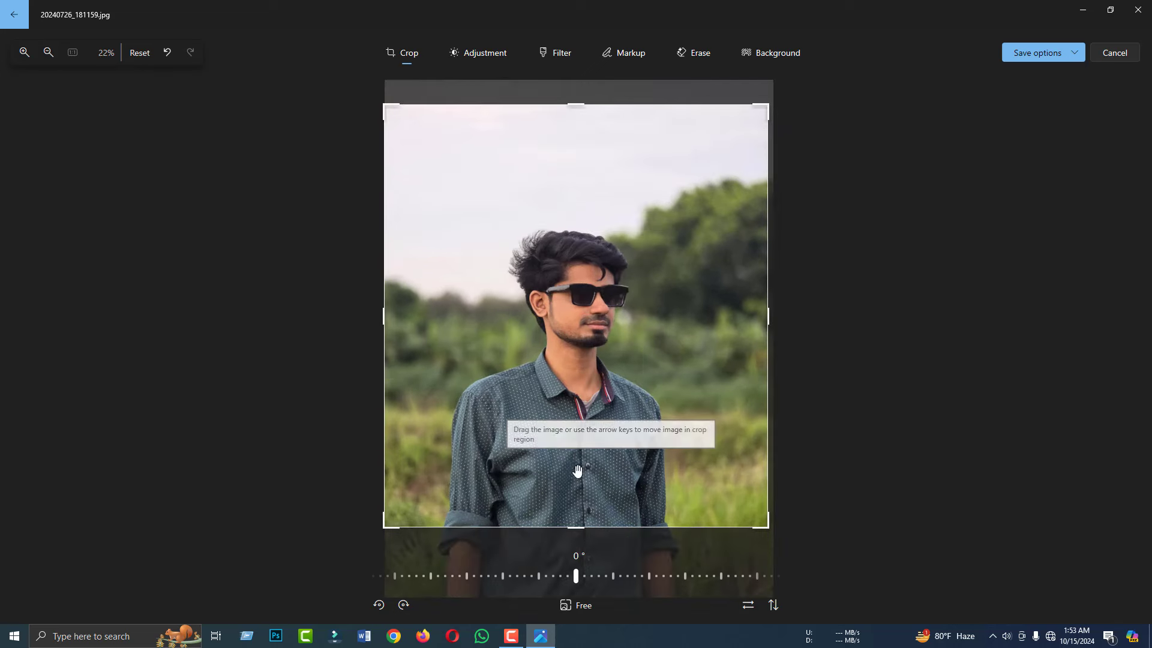
Step: Rotate the photo counterclockwise four times, through one full turn
{"action": "left_click", "coordinate": [379, 606]}
{"action": "left_click", "coordinate": [379, 606]}
{"action": "left_click", "coordinate": [379, 606]}
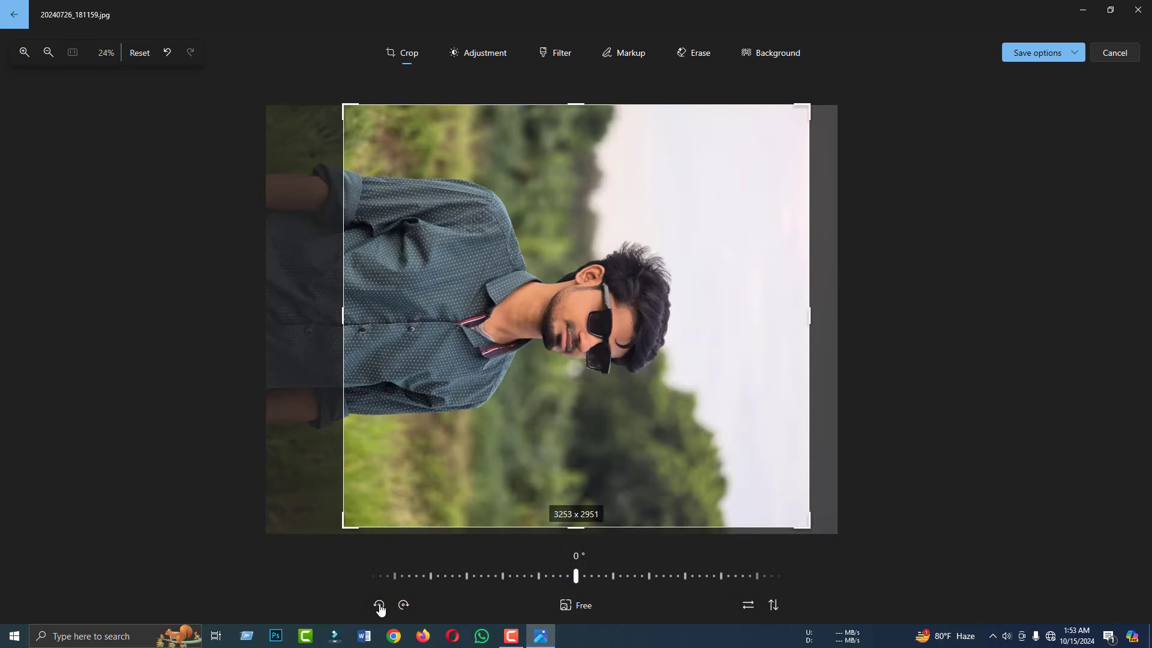
{"action": "left_click", "coordinate": [379, 606]}
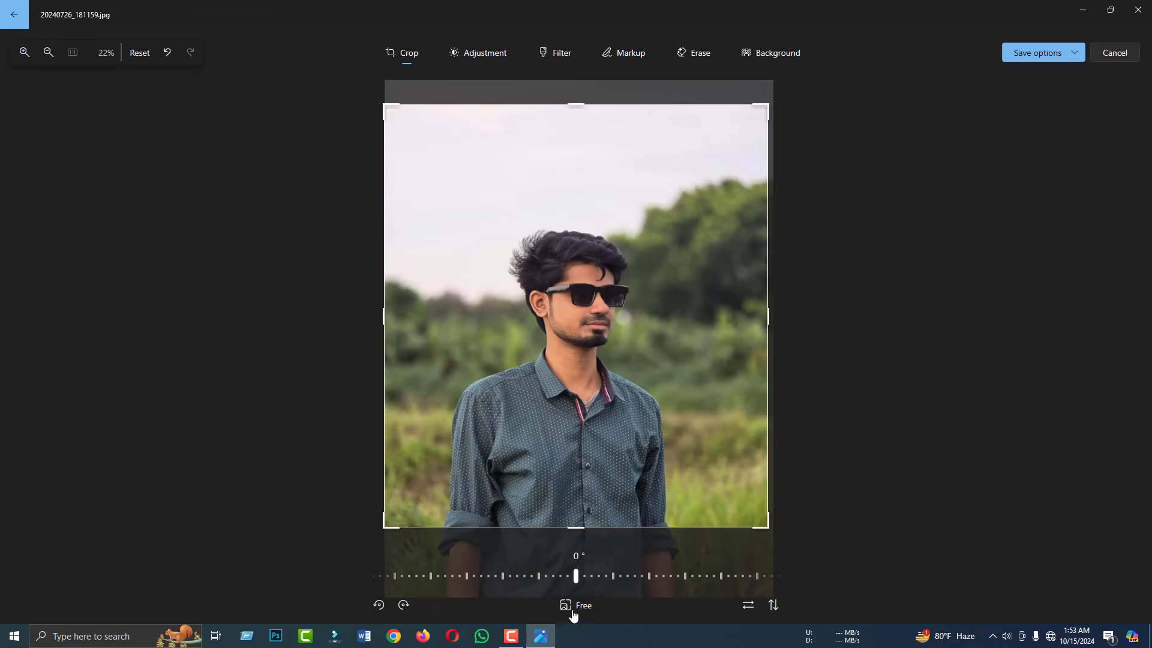
Step: Try the 3:4 crop aspect ratio on the photo, and return the crop to Free
{"action": "left_click", "coordinate": [573, 610]}
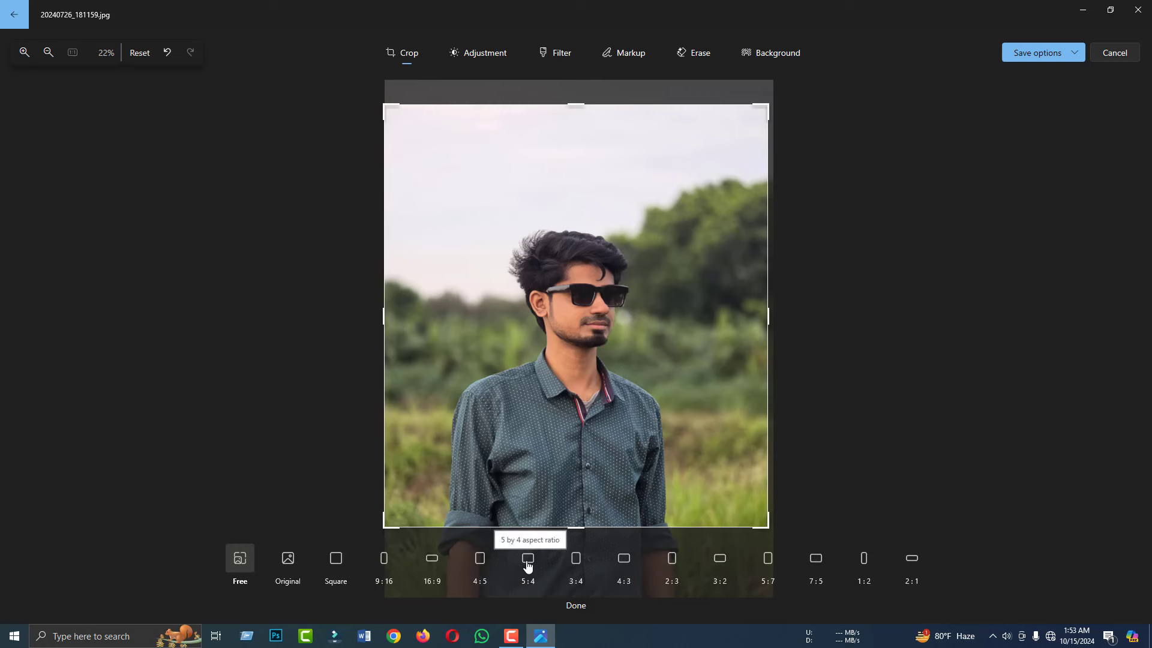
{"action": "left_click", "coordinate": [577, 568]}
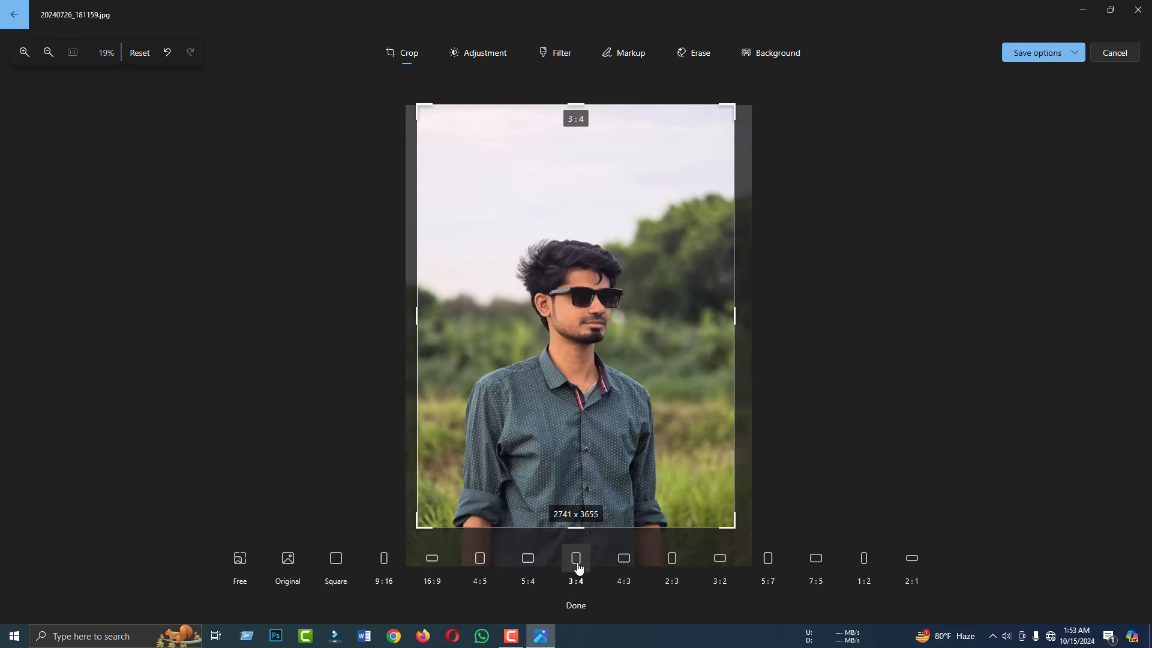
{"action": "left_click", "coordinate": [245, 561]}
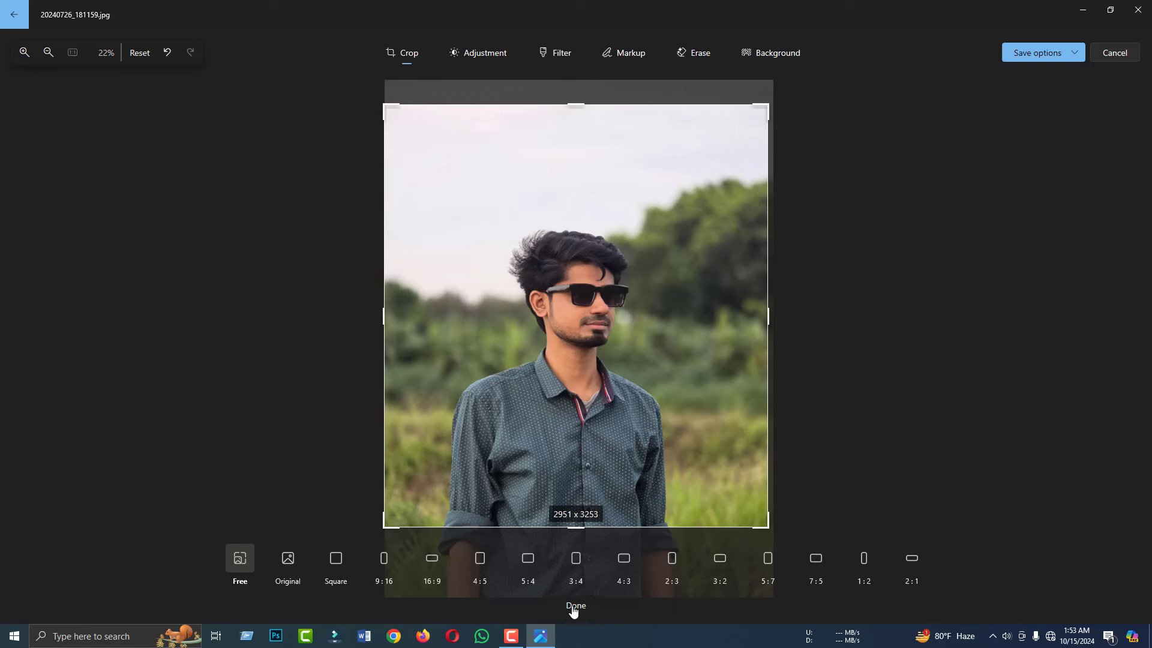
{"action": "left_click", "coordinate": [574, 607]}
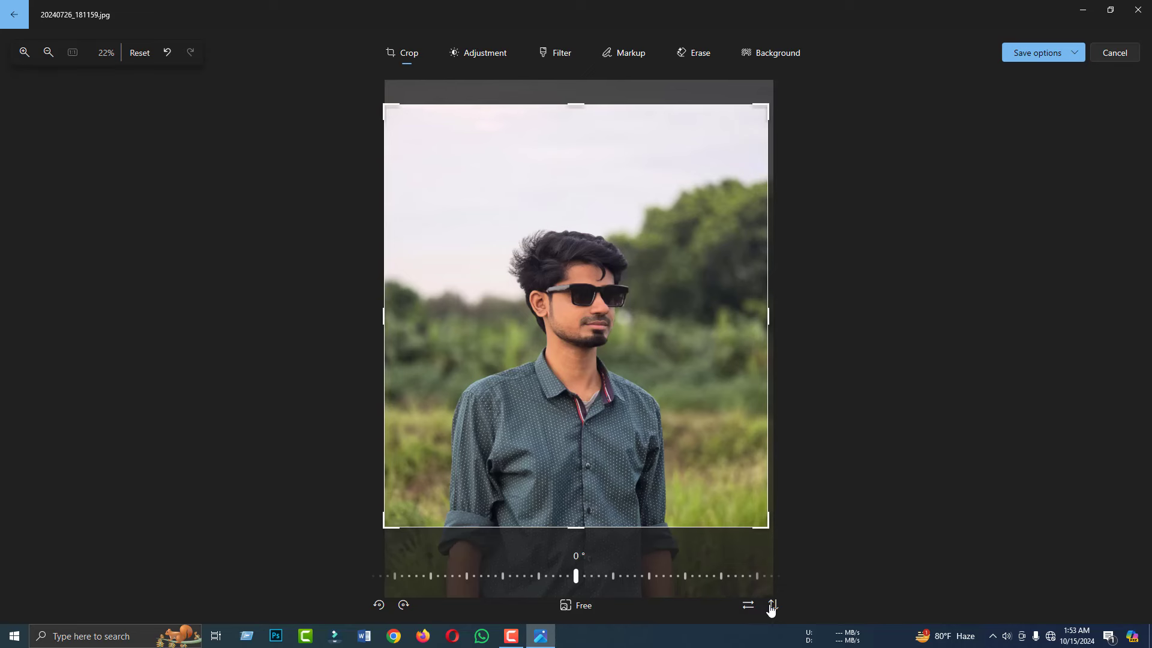
Step: Flip the photo horizontally and back, and vertically and back, to its original orientation
{"action": "left_click", "coordinate": [748, 607]}
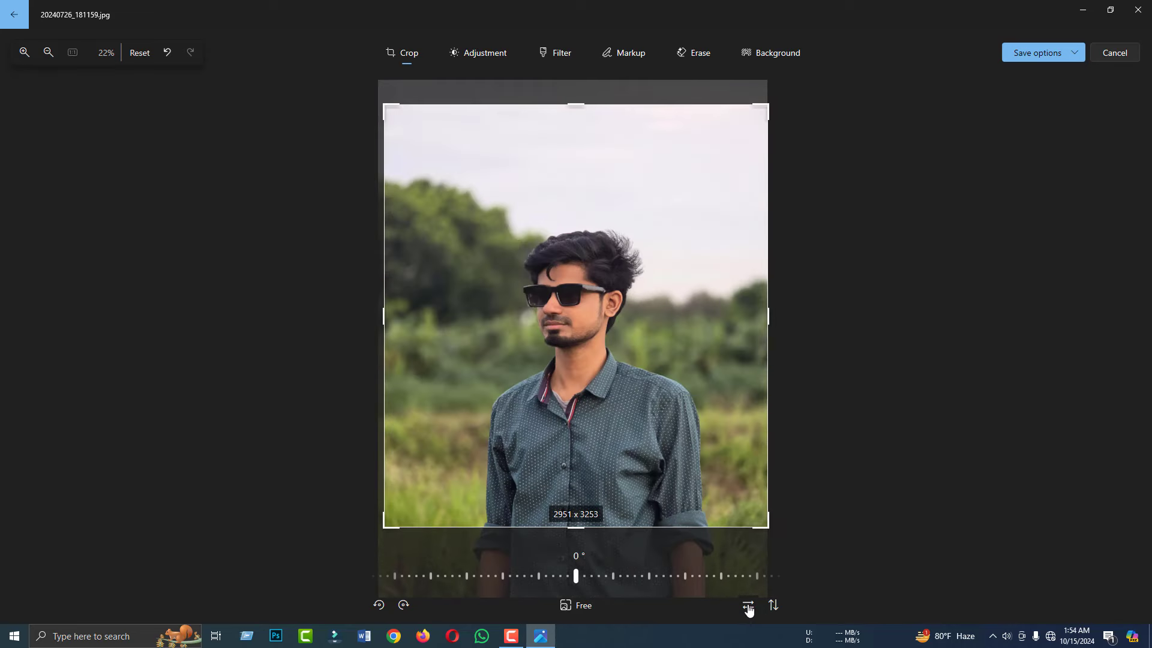
{"action": "left_click", "coordinate": [748, 607]}
{"action": "left_click", "coordinate": [773, 606]}
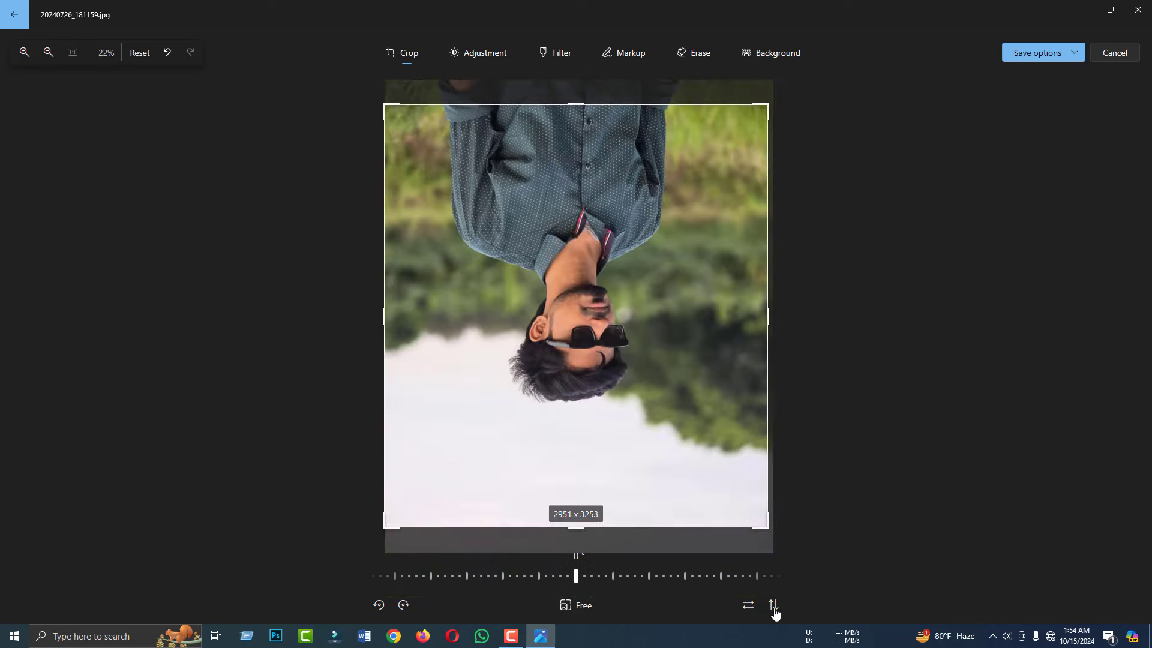
{"action": "left_click", "coordinate": [773, 607]}
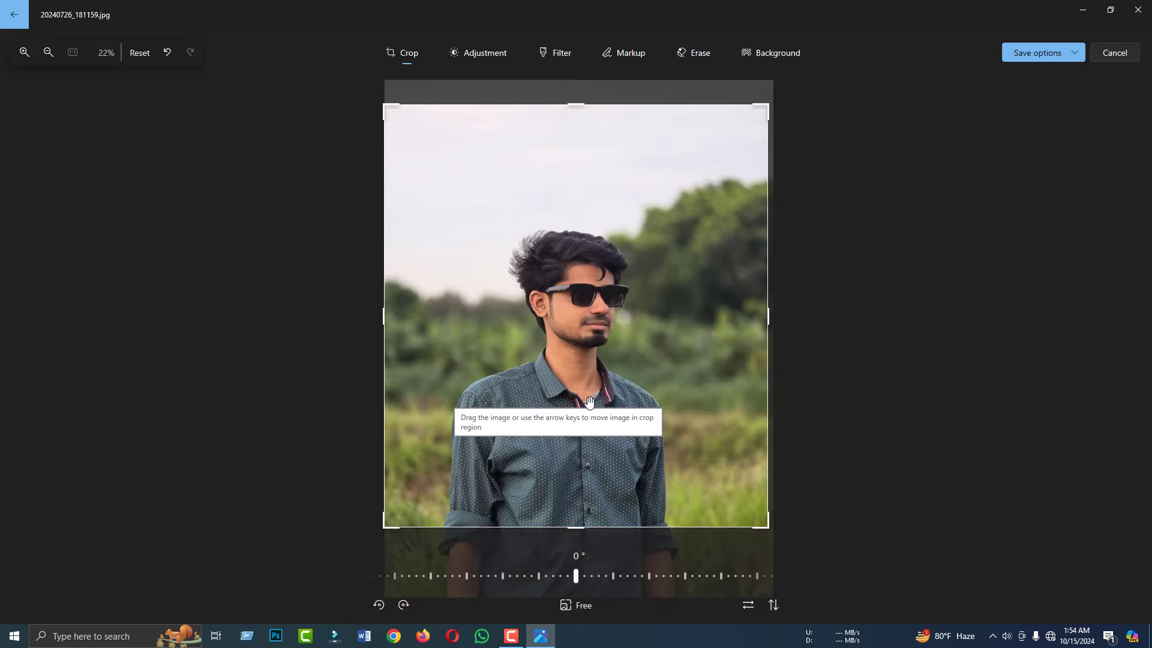
Step: Adjust the photo to brightness 6, exposure 4, contrast 7, highlights -6, shadows 8 and saturation 3
{"action": "left_click", "coordinate": [474, 54]}
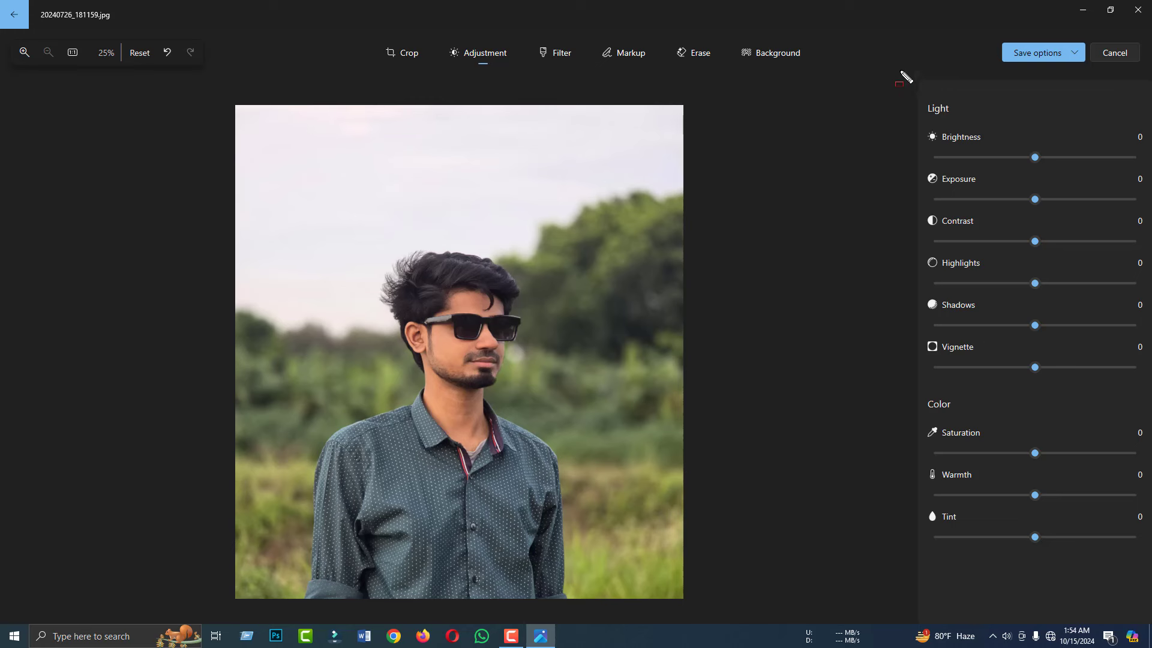
{"action": "mouse_move", "coordinate": [899, 72]}
{"action": "left_mouse_down"}
{"action": "mouse_move", "coordinate": [1136, 478]}
{"action": "mouse_move", "coordinate": [1150, 552]}
{"action": "left_mouse_up"}
{"action": "left_click_drag", "start_coordinate": [1035, 157], "coordinate": [1044, 157]}
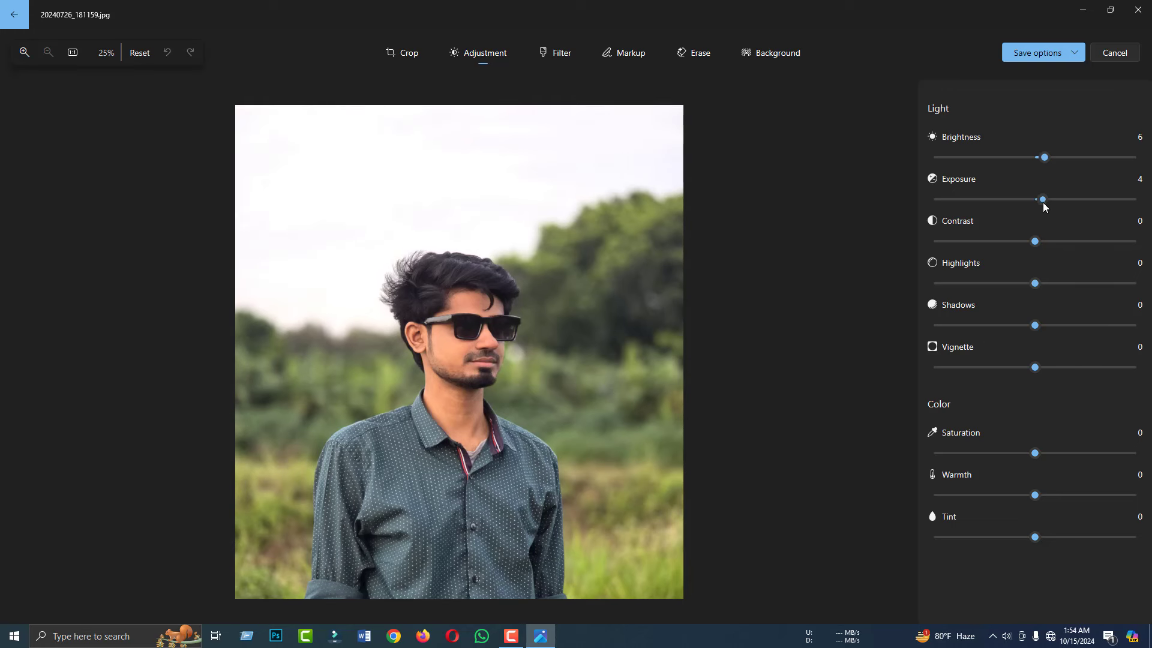
{"action": "left_click_drag", "start_coordinate": [1050, 243], "coordinate": [1046, 244]}
{"action": "mouse_move", "coordinate": [1047, 459]}
{"action": "left_mouse_down"}
{"action": "mouse_move", "coordinate": [1070, 458]}
{"action": "mouse_move", "coordinate": [1036, 459]}
{"action": "left_mouse_up"}
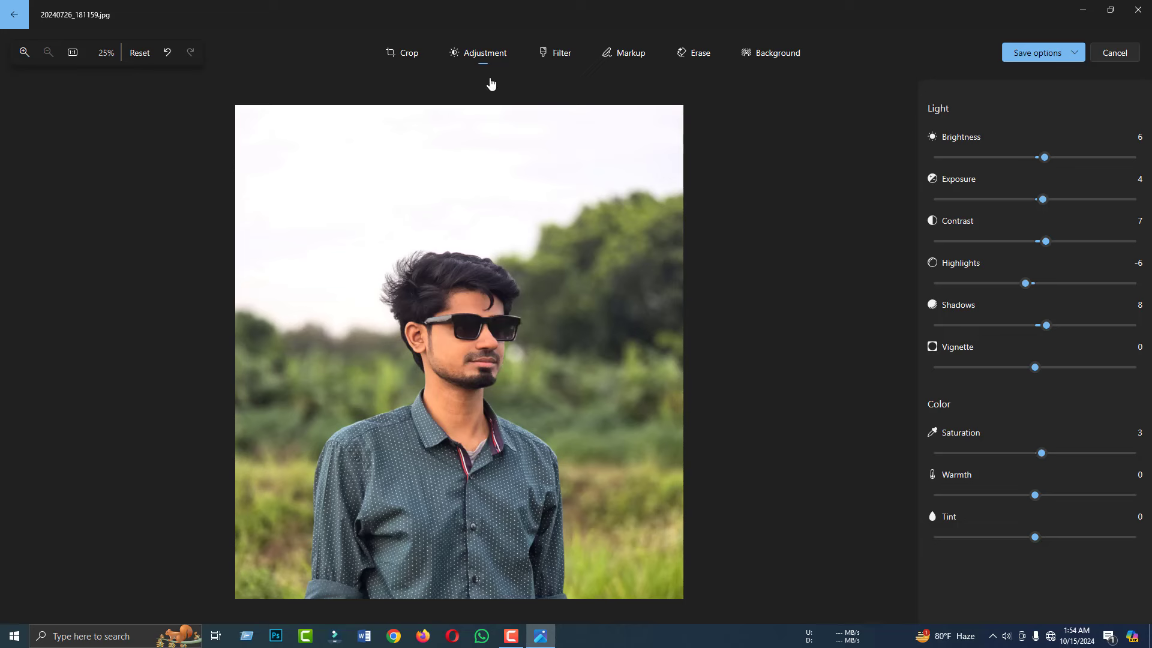
Step: Try filters including Punch, Golden, Cool Light and B&W Cool on the photo, and revert to Original
{"action": "left_click", "coordinate": [552, 56]}
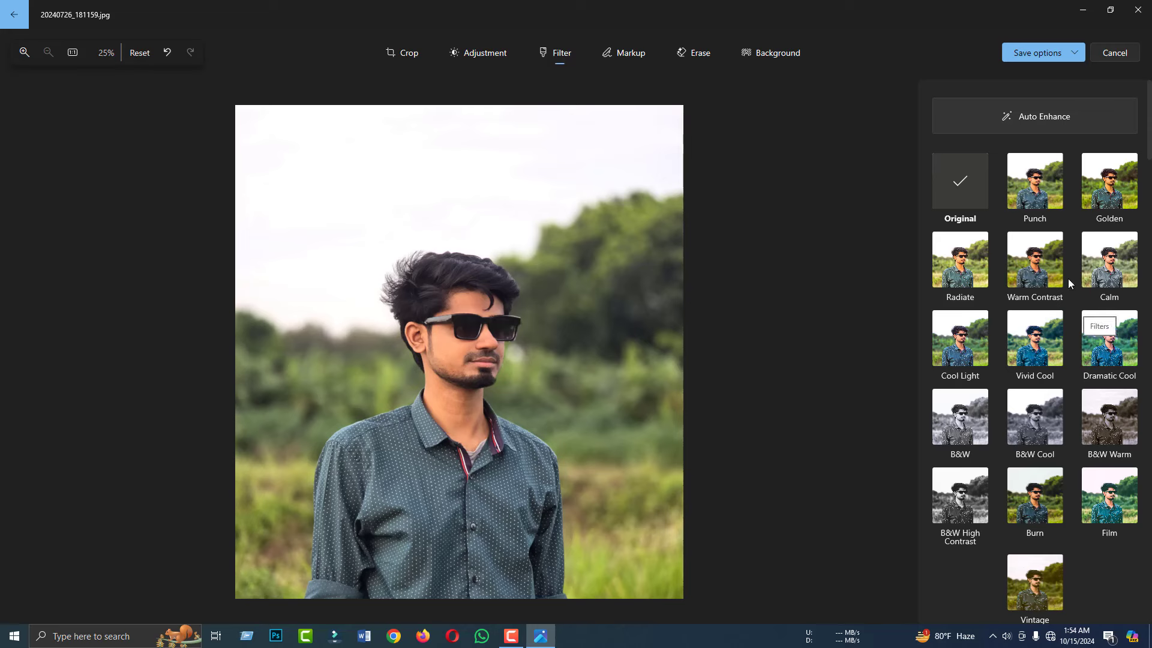
{"action": "left_click", "coordinate": [1042, 182]}
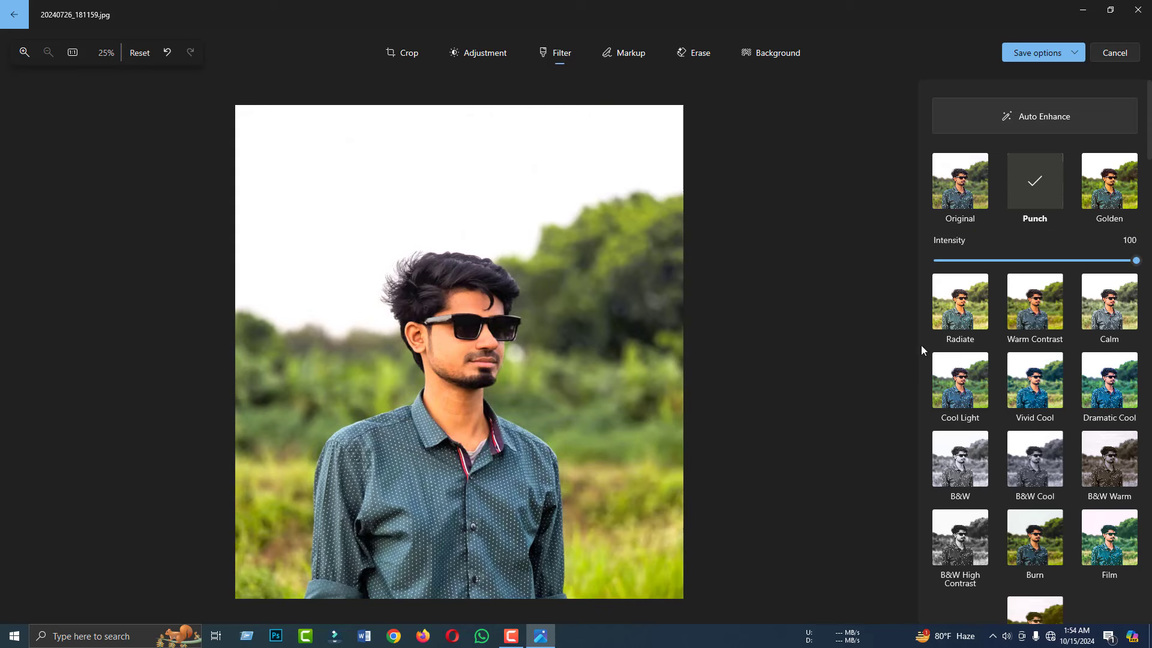
{"action": "left_click", "coordinate": [1105, 194]}
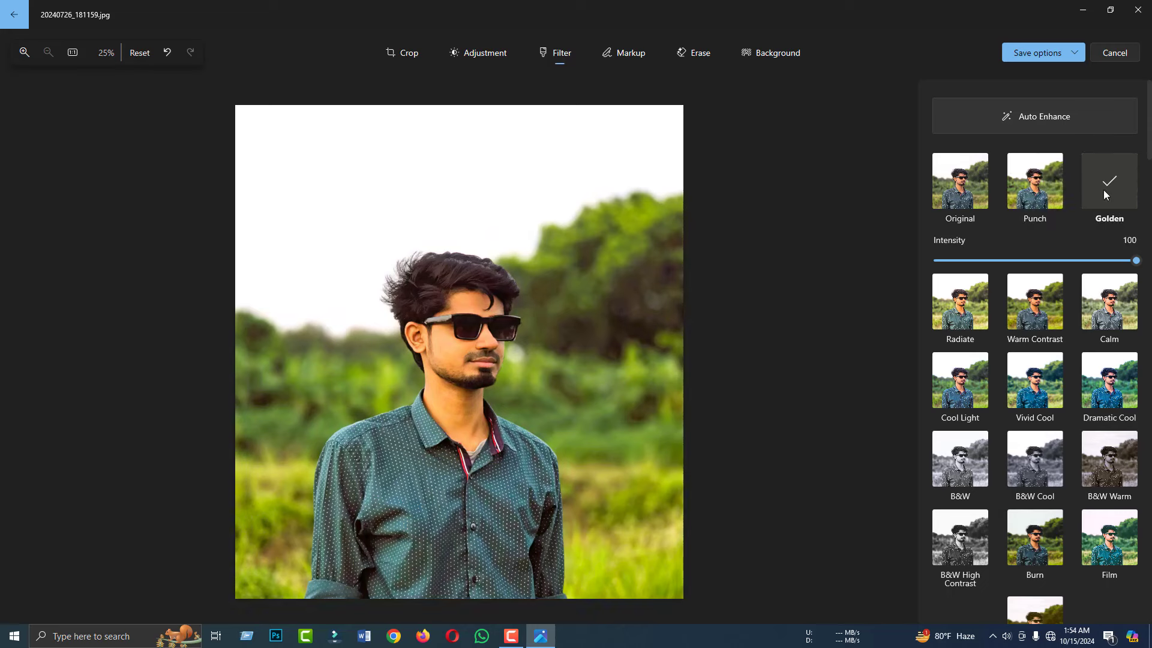
{"action": "left_click", "coordinate": [953, 326]}
{"action": "left_click", "coordinate": [966, 393]}
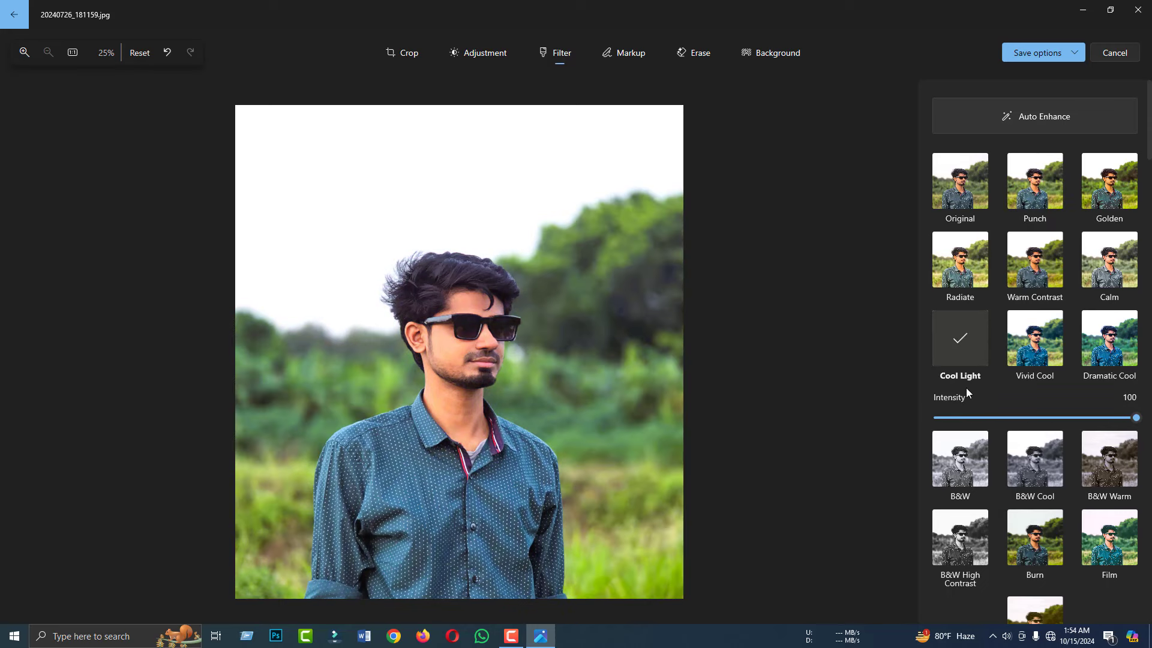
{"action": "left_click", "coordinate": [1033, 468]}
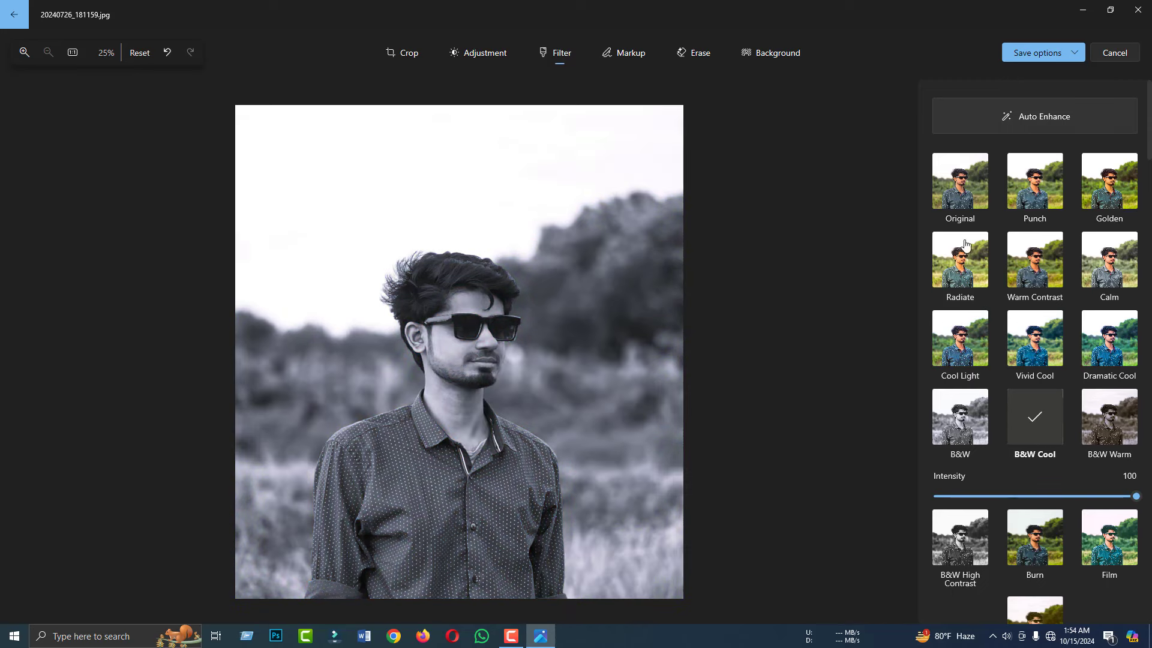
{"action": "left_click", "coordinate": [960, 201]}
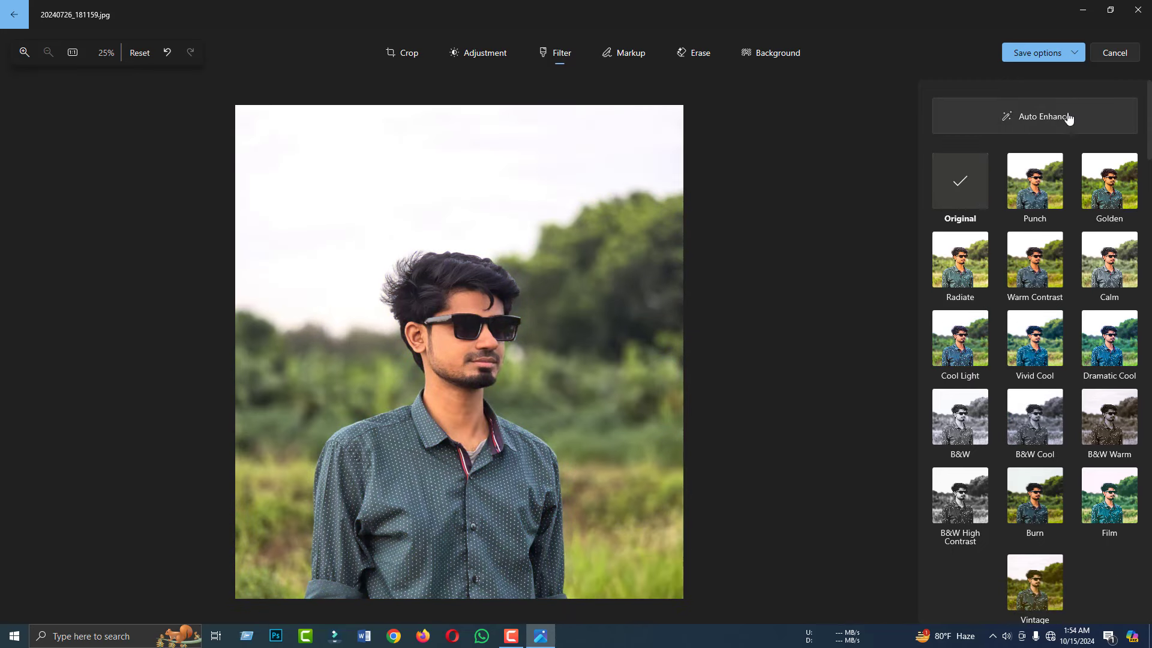
Step: Apply Auto Enhance to the photo at an intensity of 60
{"action": "left_click", "coordinate": [1043, 123]}
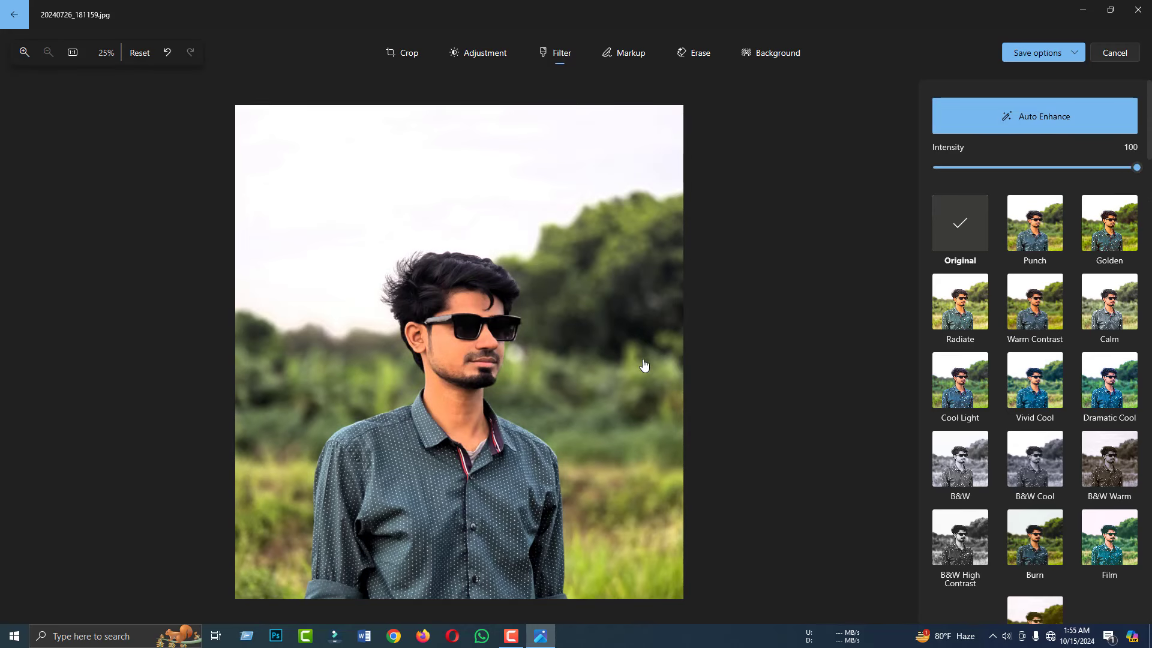
{"action": "left_click_drag", "start_coordinate": [1136, 174], "coordinate": [1055, 179]}
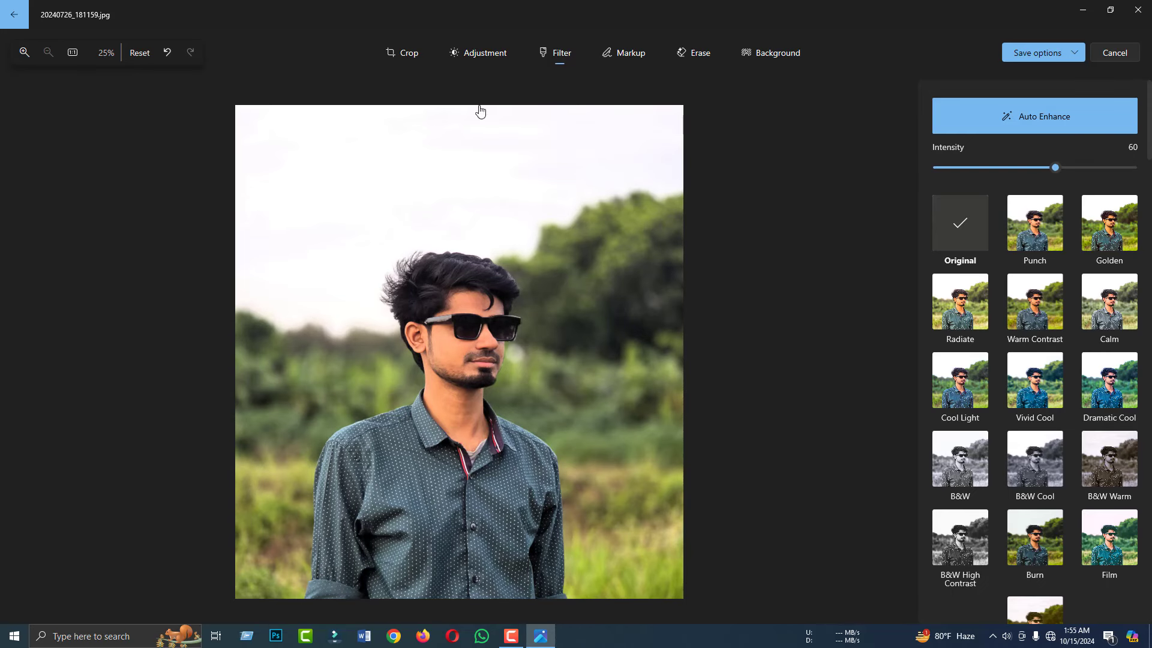
Step: Draw a freehand red pen circle in the sky above and left of the man's head as markup
{"action": "left_click", "coordinate": [624, 60]}
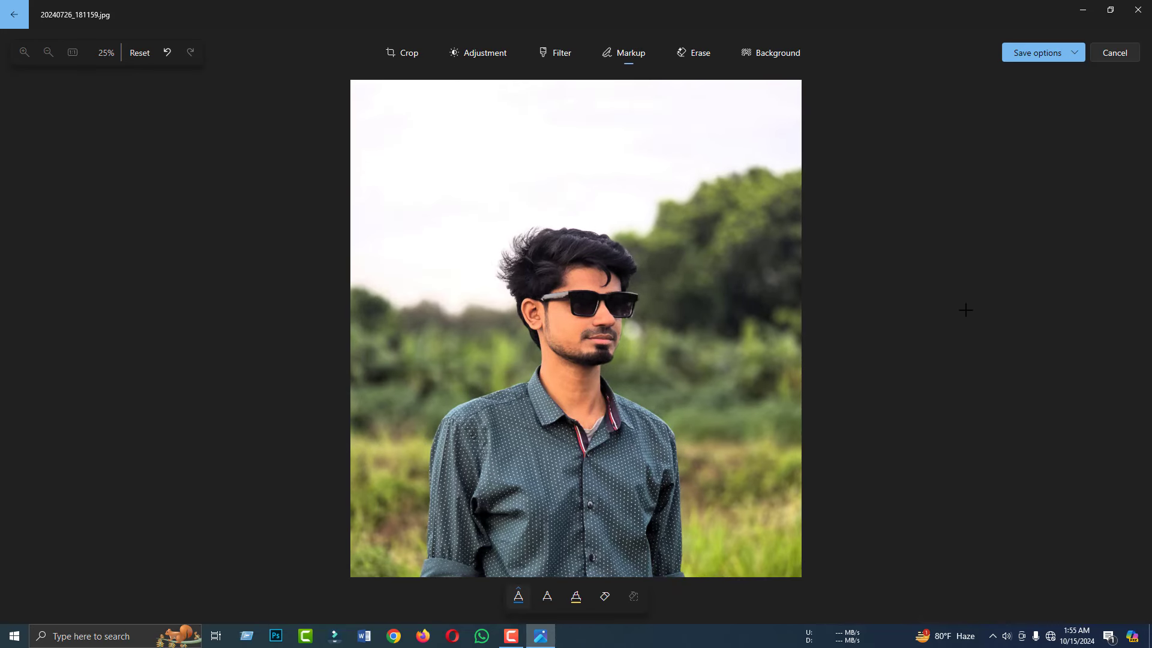
{"action": "left_click", "coordinate": [516, 600]}
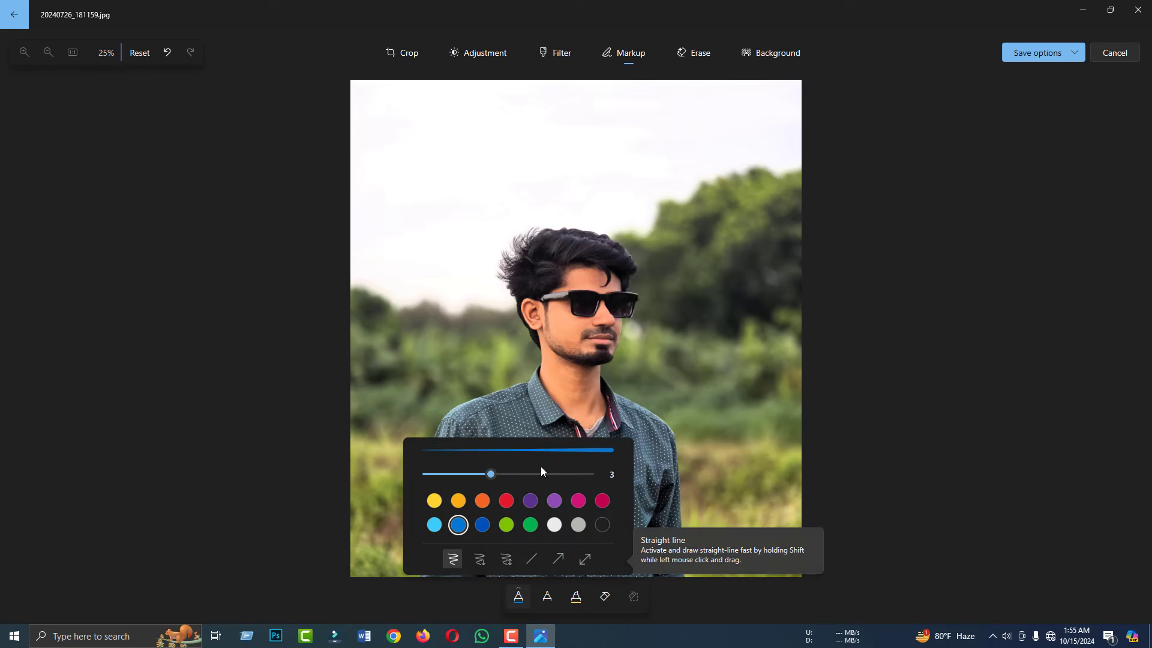
{"action": "left_click", "coordinate": [506, 500]}
{"action": "mouse_move", "coordinate": [428, 161]}
{"action": "left_mouse_down"}
{"action": "mouse_move", "coordinate": [451, 124]}
{"action": "mouse_move", "coordinate": [518, 148]}
{"action": "mouse_move", "coordinate": [443, 192]}
{"action": "mouse_move", "coordinate": [424, 144]}
{"action": "mouse_move", "coordinate": [465, 130]}
{"action": "left_mouse_up"}
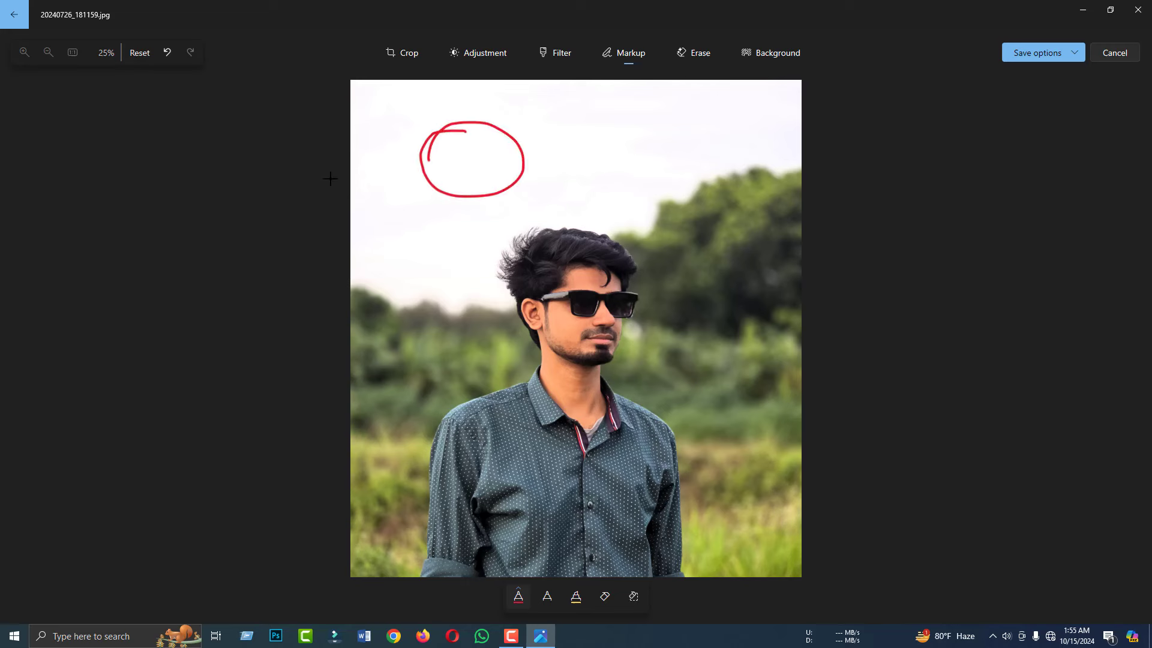
Step: Undo the red pen circle markup in the sky
{"action": "left_click", "coordinate": [168, 54]}
{"action": "left_click", "coordinate": [190, 57]}
{"action": "left_click", "coordinate": [174, 55]}
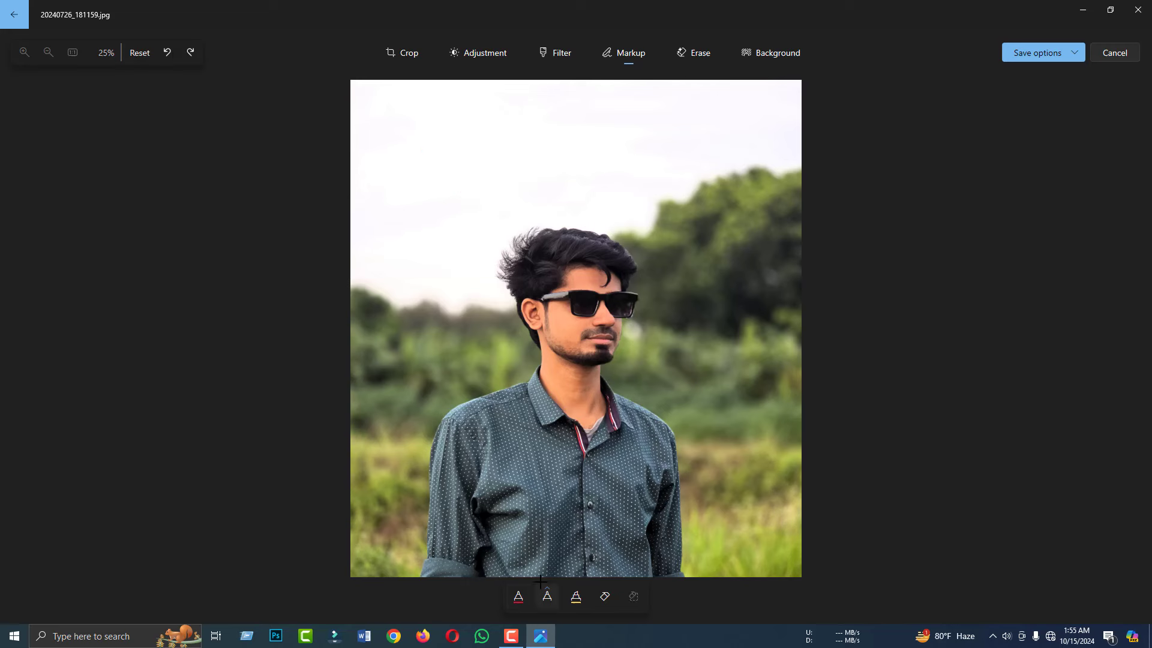
{"action": "mouse_move", "coordinate": [392, 197]}
{"action": "left_mouse_down"}
{"action": "mouse_move", "coordinate": [429, 215]}
{"action": "mouse_move", "coordinate": [540, 159]}
{"action": "mouse_move", "coordinate": [583, 171]}
{"action": "left_mouse_up"}
{"action": "left_click", "coordinate": [577, 597]}
{"action": "mouse_move", "coordinate": [677, 170]}
{"action": "left_mouse_down"}
{"action": "mouse_move", "coordinate": [740, 349]}
{"action": "mouse_move", "coordinate": [719, 449]}
{"action": "left_mouse_up"}
{"action": "left_click", "coordinate": [634, 597]}
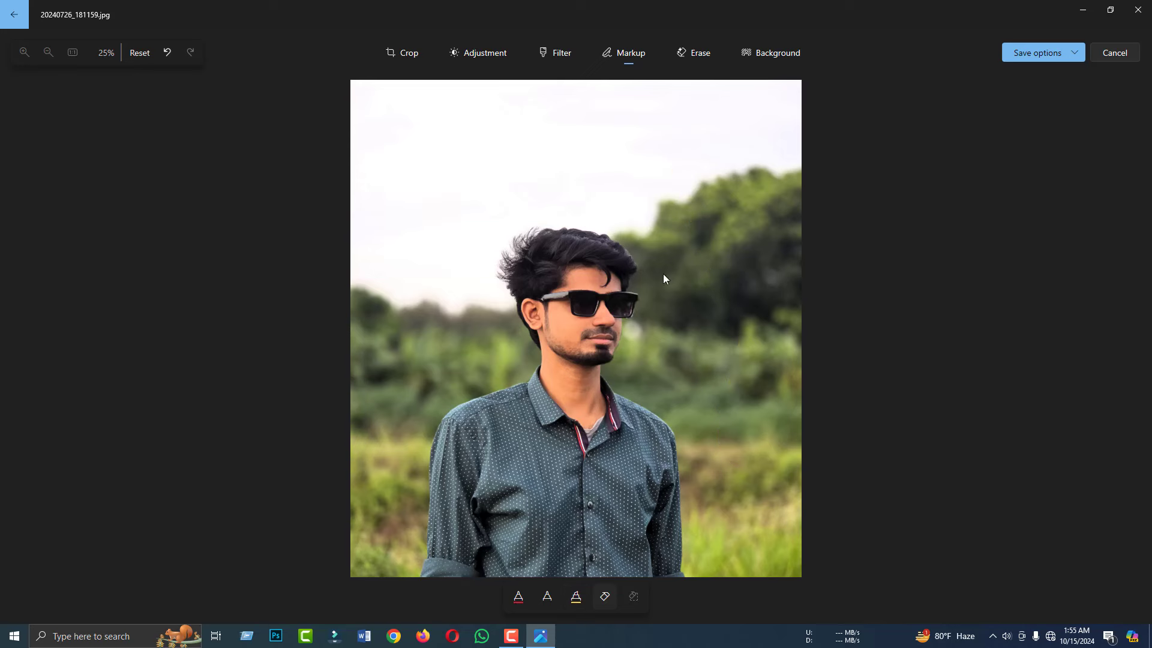
Step: Erase a spot in the sky near the photo's upper-right corner with Generative Erase, auto apply on and brush size 60
{"action": "left_click", "coordinate": [694, 53]}
{"action": "left_click", "coordinate": [669, 130]}
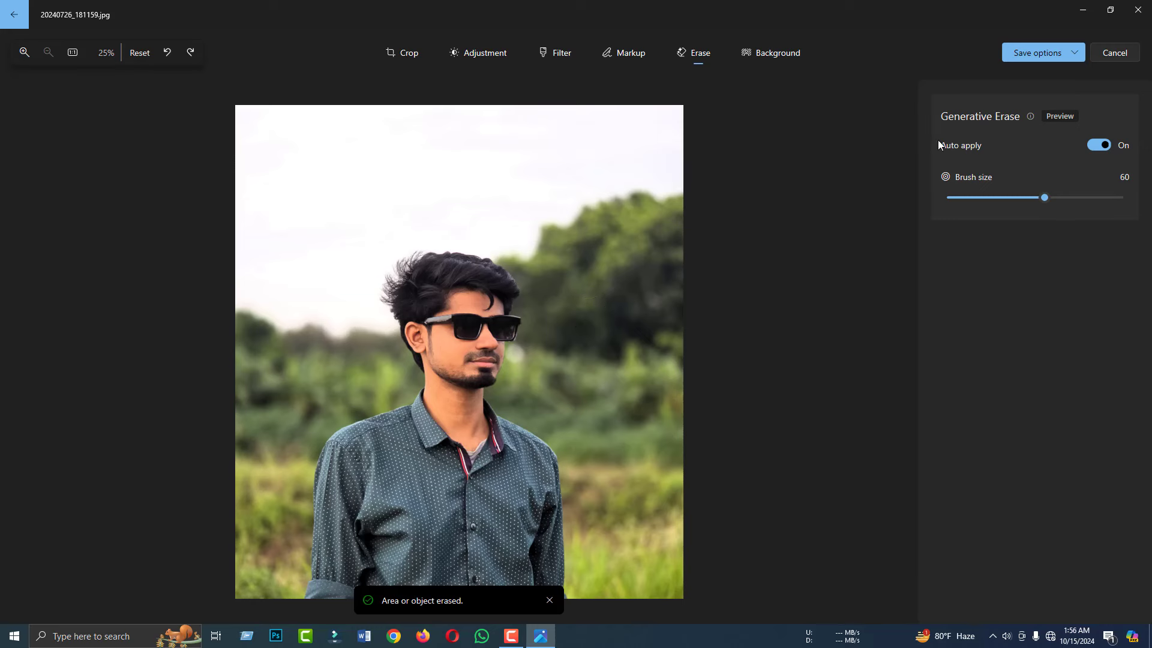
{"action": "mouse_move", "coordinate": [929, 101]}
{"action": "left_mouse_down"}
{"action": "mouse_move", "coordinate": [1023, 133]}
{"action": "mouse_move", "coordinate": [1093, 133]}
{"action": "left_mouse_up"}
{"action": "key", "text": "Escape"}
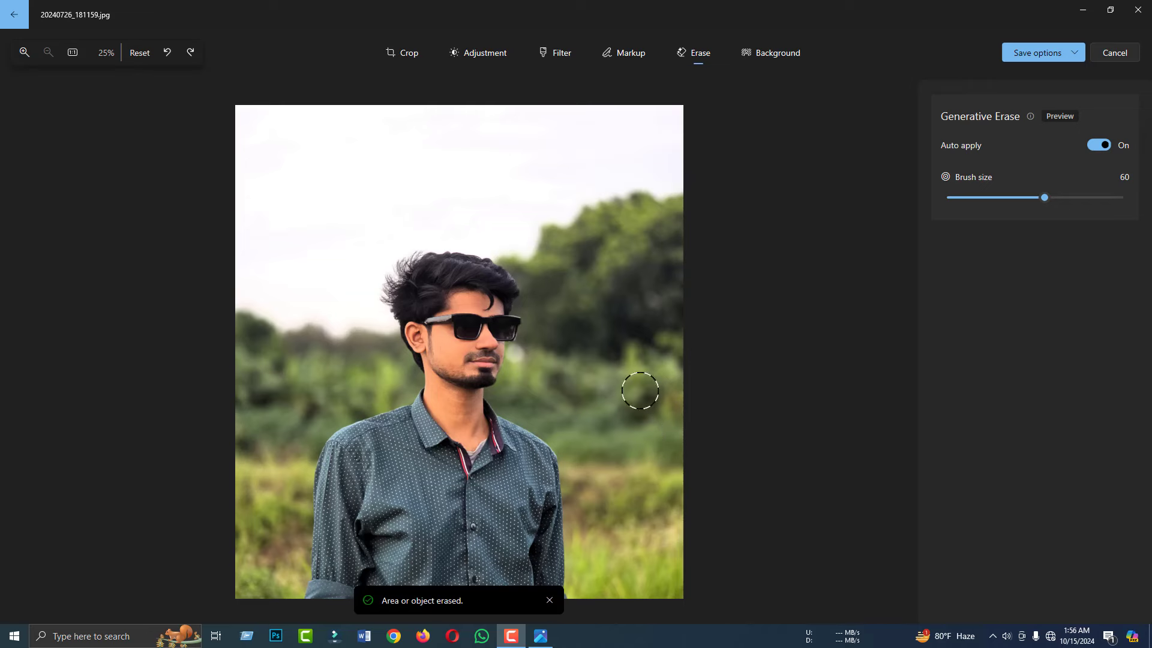
Step: Set the Generative Erase brush size to 33 and erase the small blemishes on the man's cheek and beside his mouth
{"action": "scroll", "coordinate": [503, 331], "scroll_direction": "up", "scroll_amount": 5}
{"action": "scroll", "coordinate": [459, 319], "scroll_direction": "down", "scroll_amount": 3}
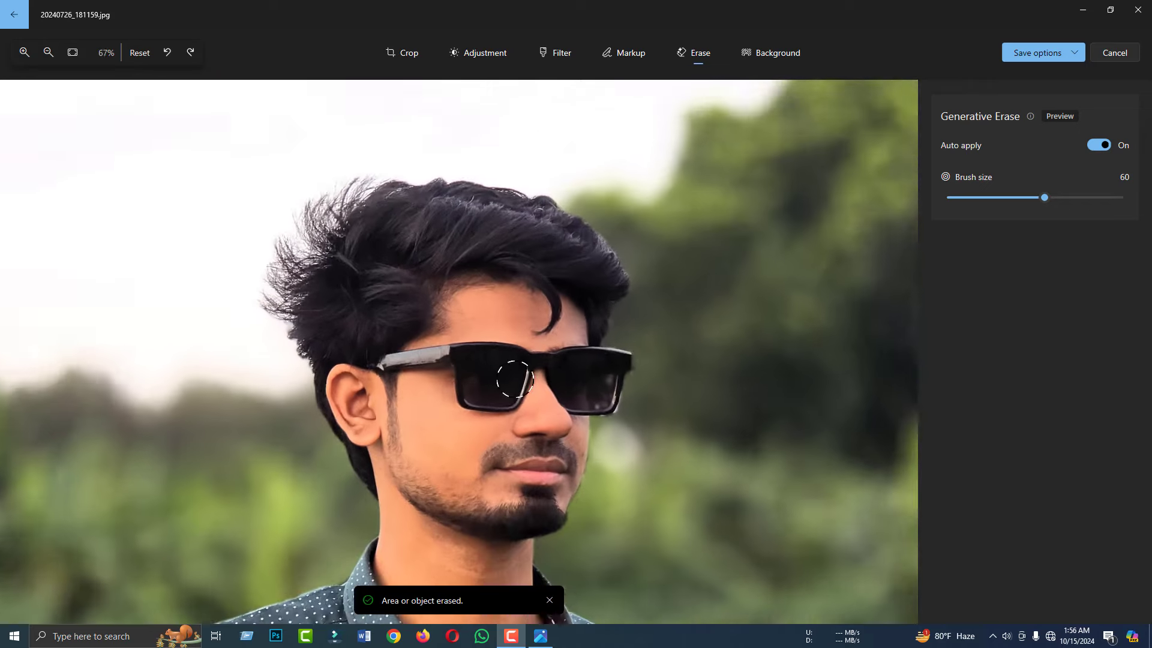
{"action": "scroll", "coordinate": [475, 380], "scroll_direction": "up", "scroll_amount": 4}
{"action": "scroll", "coordinate": [462, 414], "scroll_direction": "down", "scroll_amount": 2}
{"action": "scroll", "coordinate": [448, 462], "scroll_direction": "up", "scroll_amount": 5}
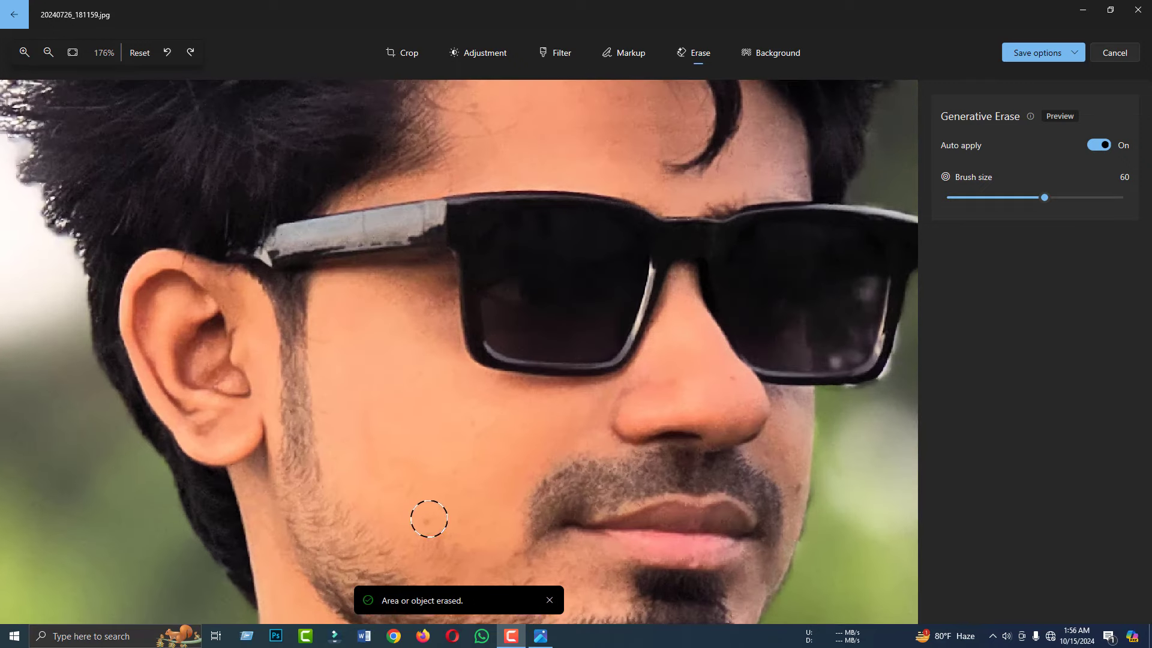
{"action": "left_click", "coordinate": [992, 198]}
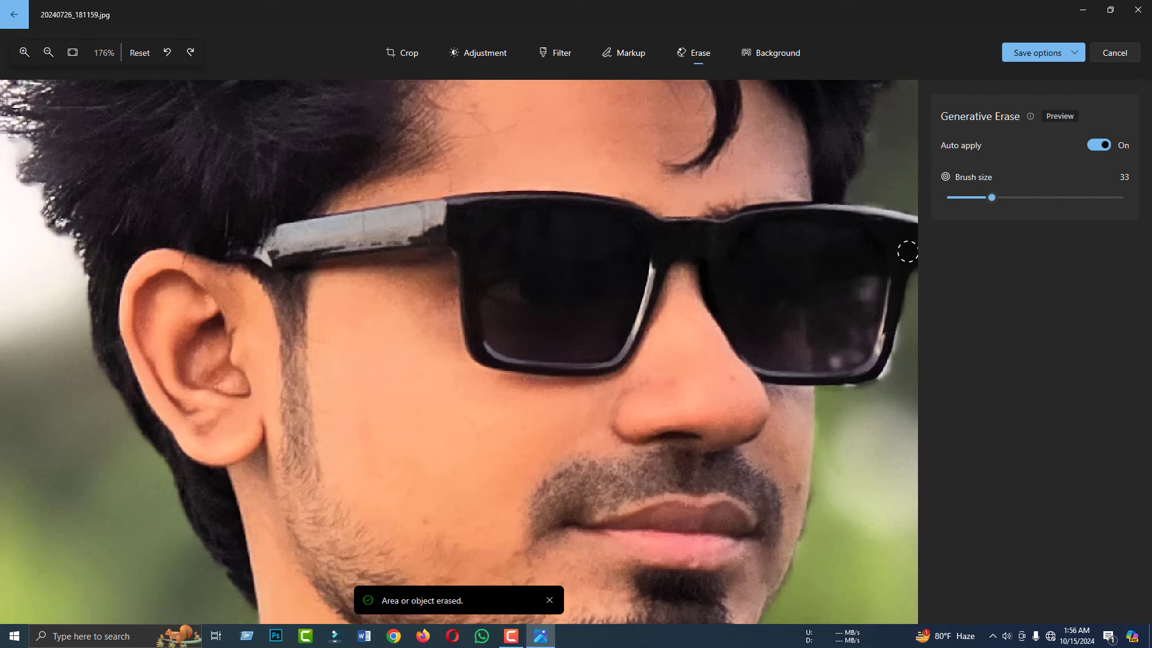
{"action": "left_click", "coordinate": [426, 521]}
{"action": "left_click", "coordinate": [797, 489]}
{"action": "scroll", "coordinate": [579, 220], "scroll_direction": "up", "scroll_amount": 3}
{"action": "scroll", "coordinate": [576, 216], "scroll_direction": "down", "scroll_amount": 4}
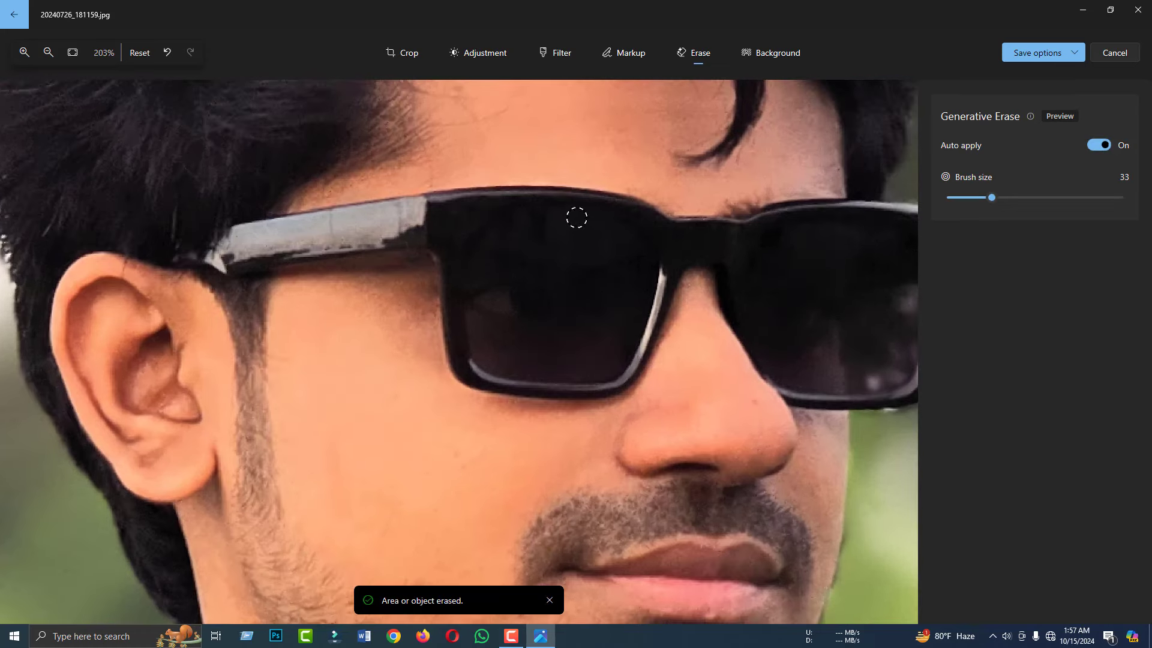
{"action": "scroll", "coordinate": [569, 204], "scroll_direction": "down", "scroll_amount": 3}
{"action": "scroll", "coordinate": [569, 204], "scroll_direction": "down", "scroll_amount": 8}
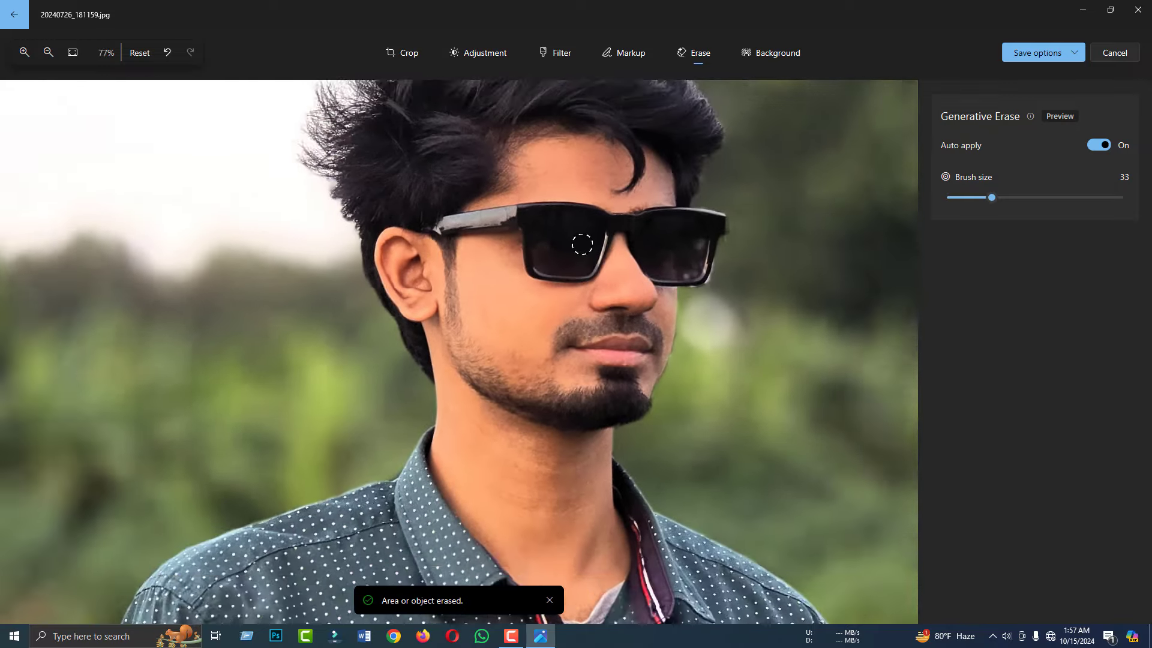
{"action": "scroll", "coordinate": [782, 357], "scroll_direction": "down", "scroll_amount": 1}
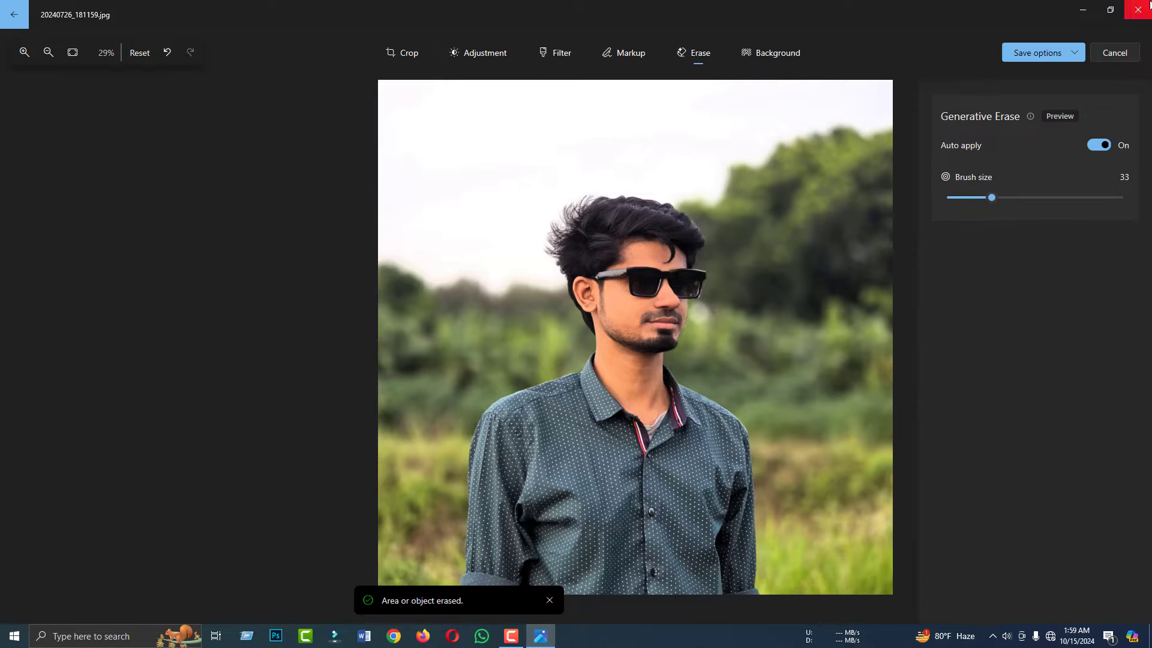
Step: Open the photo 20240726_182005.jpg from the desktop for editing
{"action": "left_click", "coordinate": [1082, 9]}
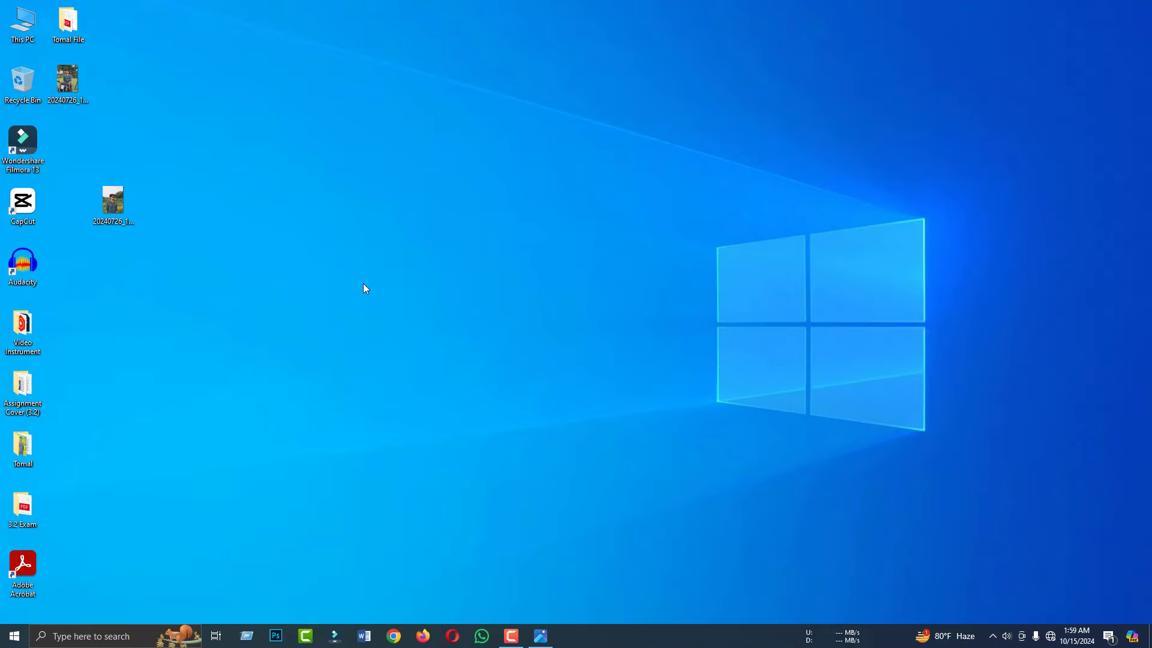
{"action": "double_click", "coordinate": [72, 81]}
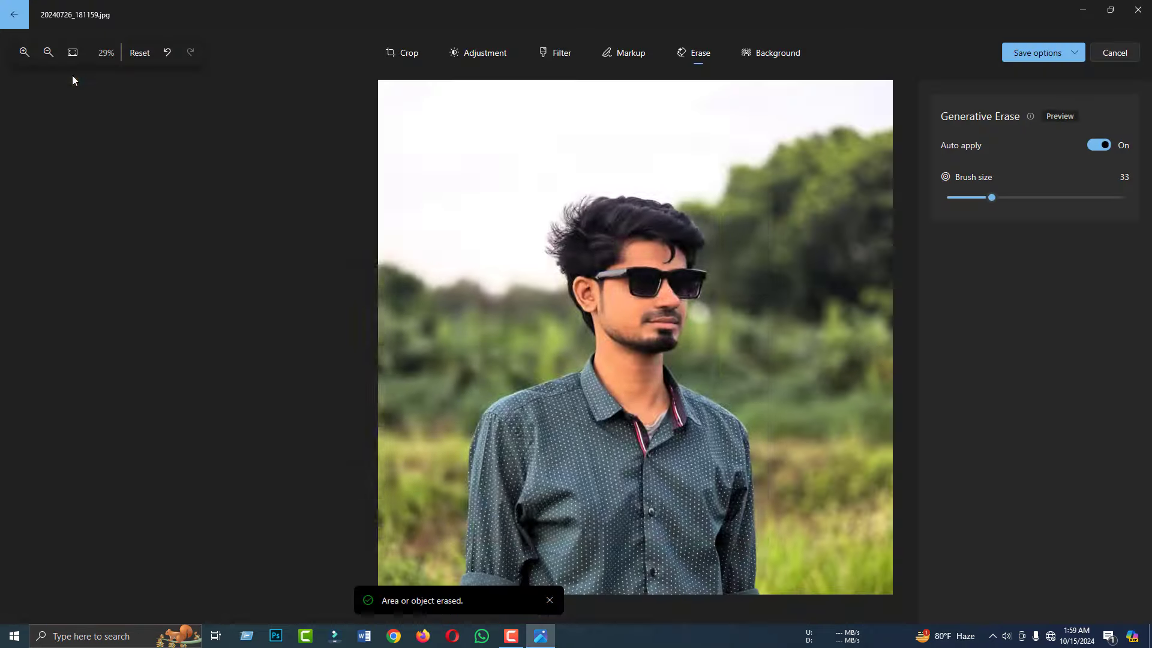
{"action": "left_click", "coordinate": [724, 149]}
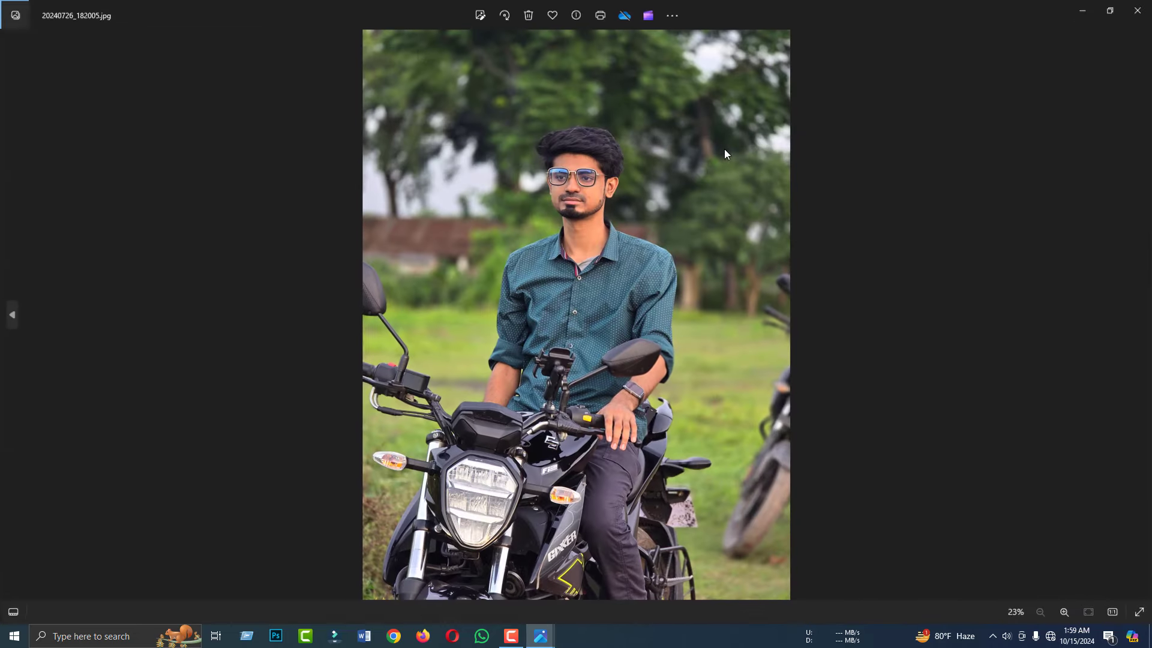
{"action": "left_click", "coordinate": [476, 18]}
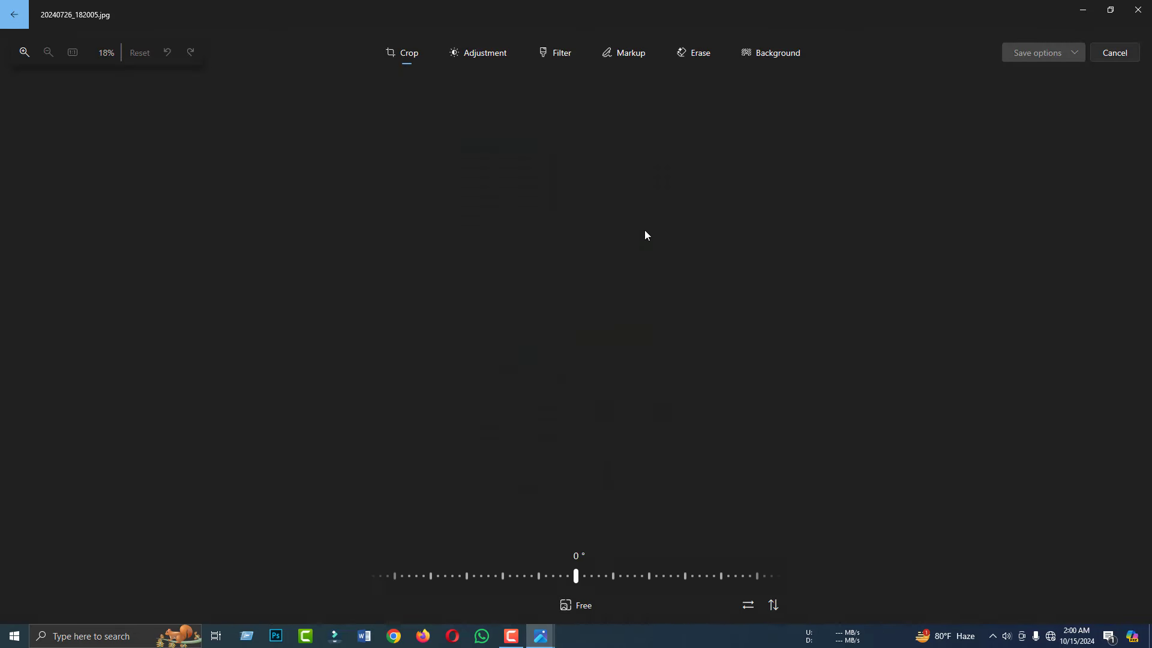
Step: Erase the second motorcycle at the photo's right edge with Generative Erase at brush size 55
{"action": "left_click", "coordinate": [696, 54]}
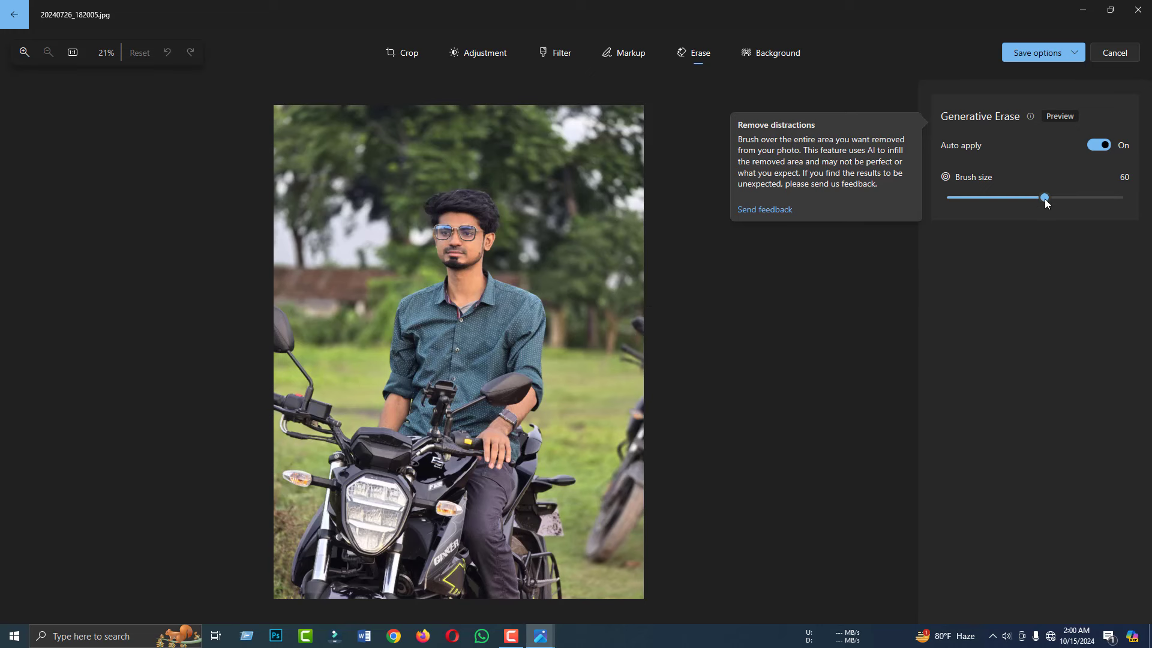
{"action": "left_click_drag", "start_coordinate": [1045, 197], "coordinate": [1035, 197]}
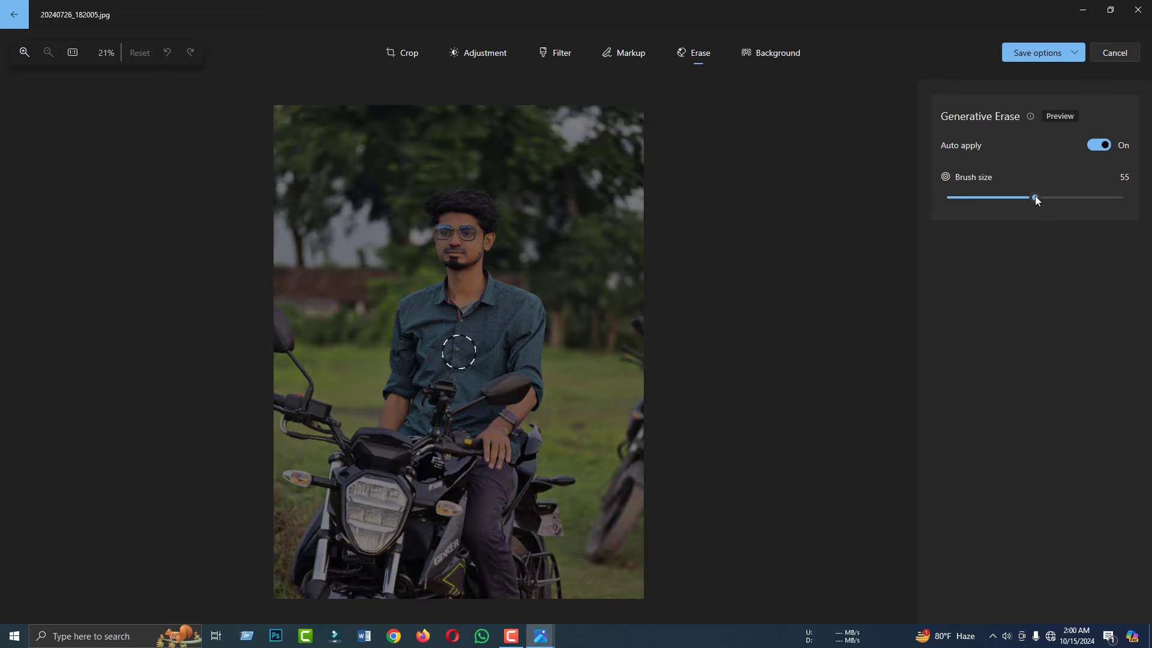
{"action": "mouse_move", "coordinate": [645, 324]}
{"action": "left_mouse_down"}
{"action": "mouse_move", "coordinate": [630, 350]}
{"action": "mouse_move", "coordinate": [656, 369]}
{"action": "left_mouse_up"}
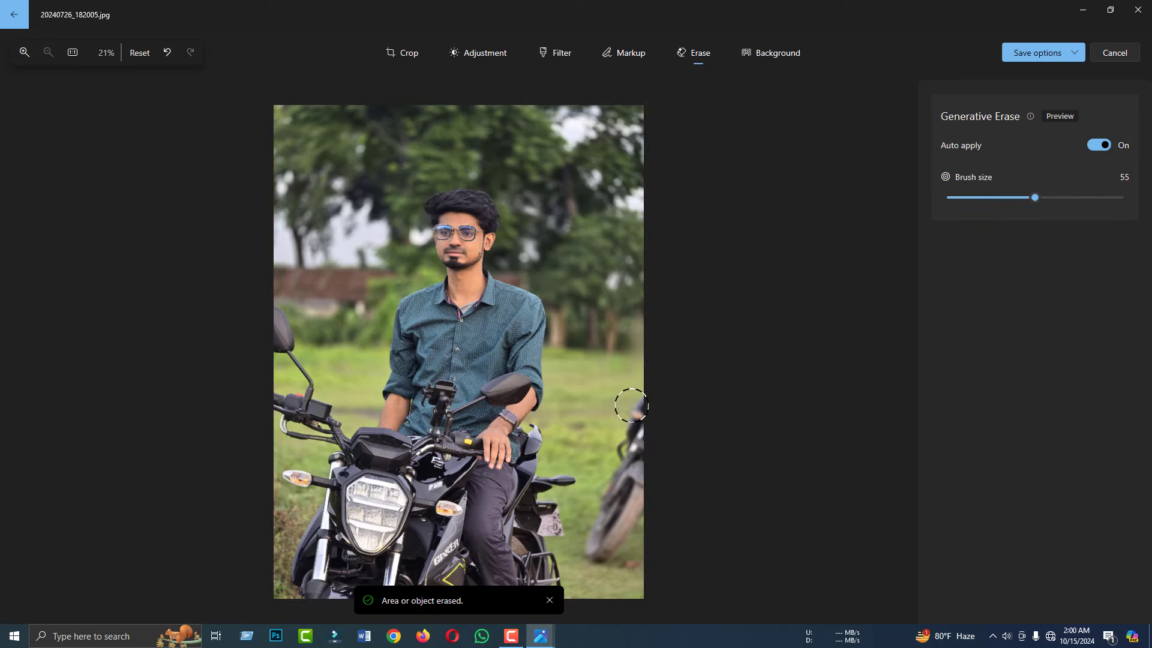
{"action": "mouse_move", "coordinate": [640, 411]}
{"action": "left_mouse_down"}
{"action": "mouse_move", "coordinate": [591, 552]}
{"action": "mouse_move", "coordinate": [650, 466]}
{"action": "mouse_move", "coordinate": [642, 429]}
{"action": "left_mouse_up"}
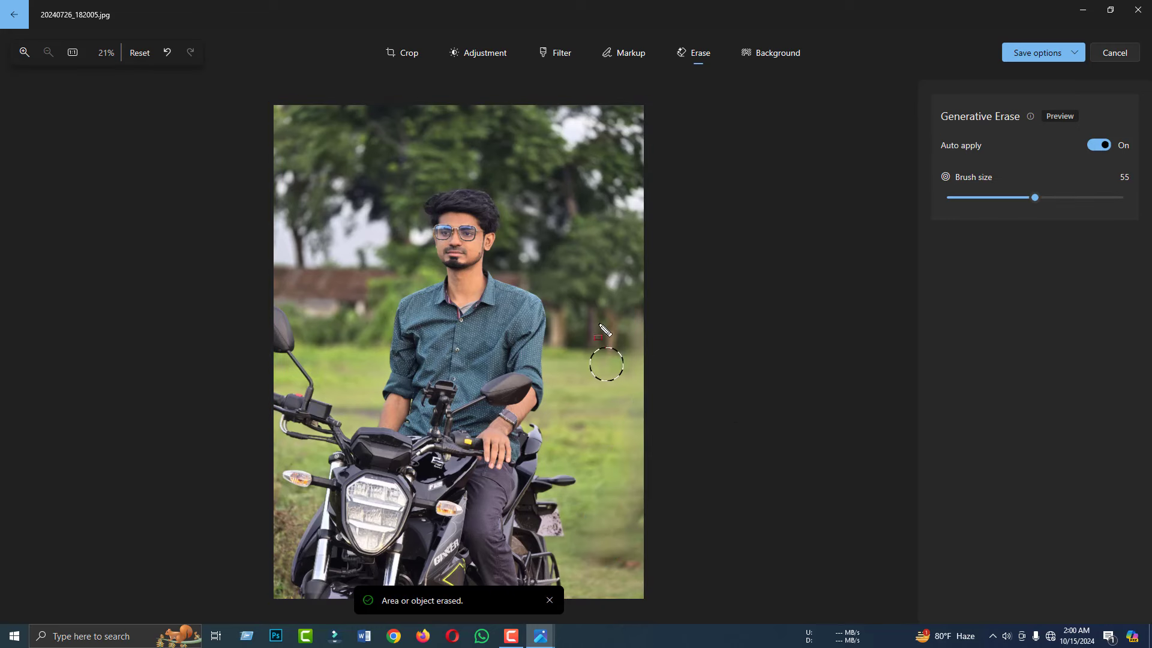
{"action": "left_click_drag", "start_coordinate": [577, 311], "coordinate": [682, 605]}
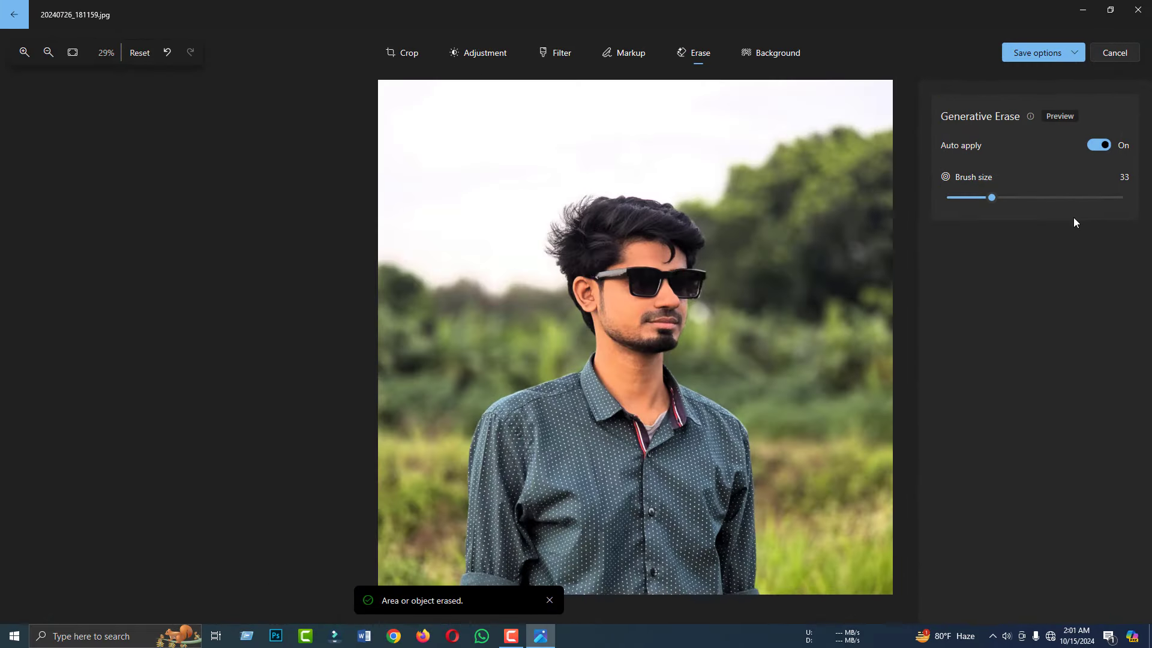
Step: Blur the background of the portrait 20240726_181159.jpg at an intensity of 50
{"action": "left_click", "coordinate": [778, 54]}
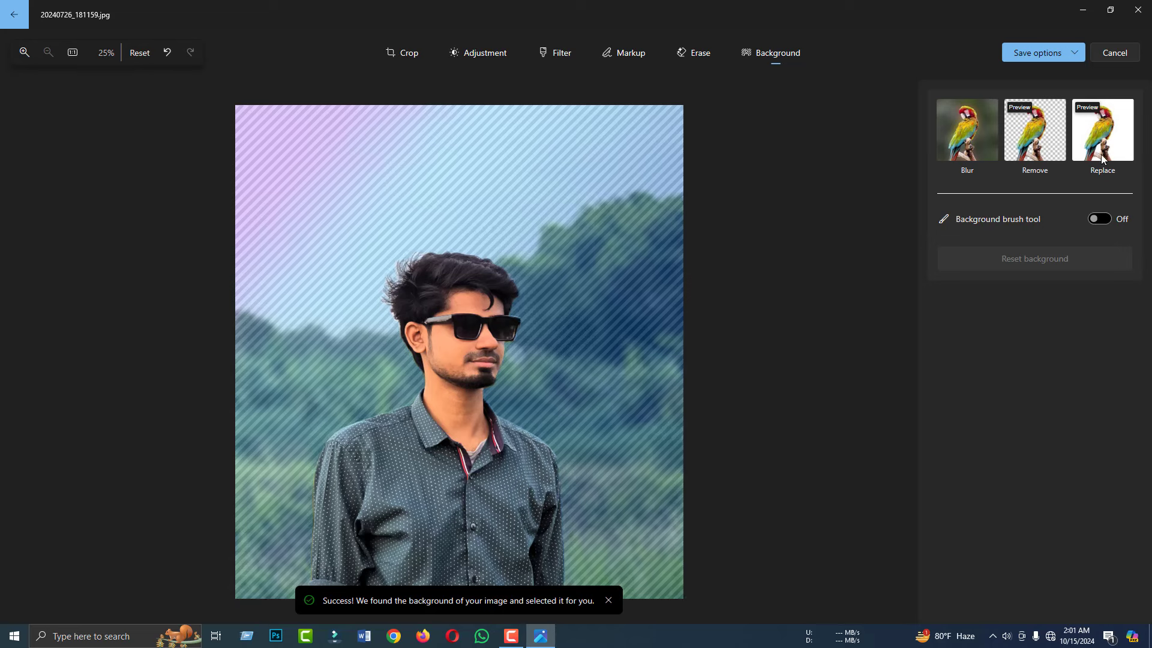
{"action": "left_click", "coordinate": [969, 146]}
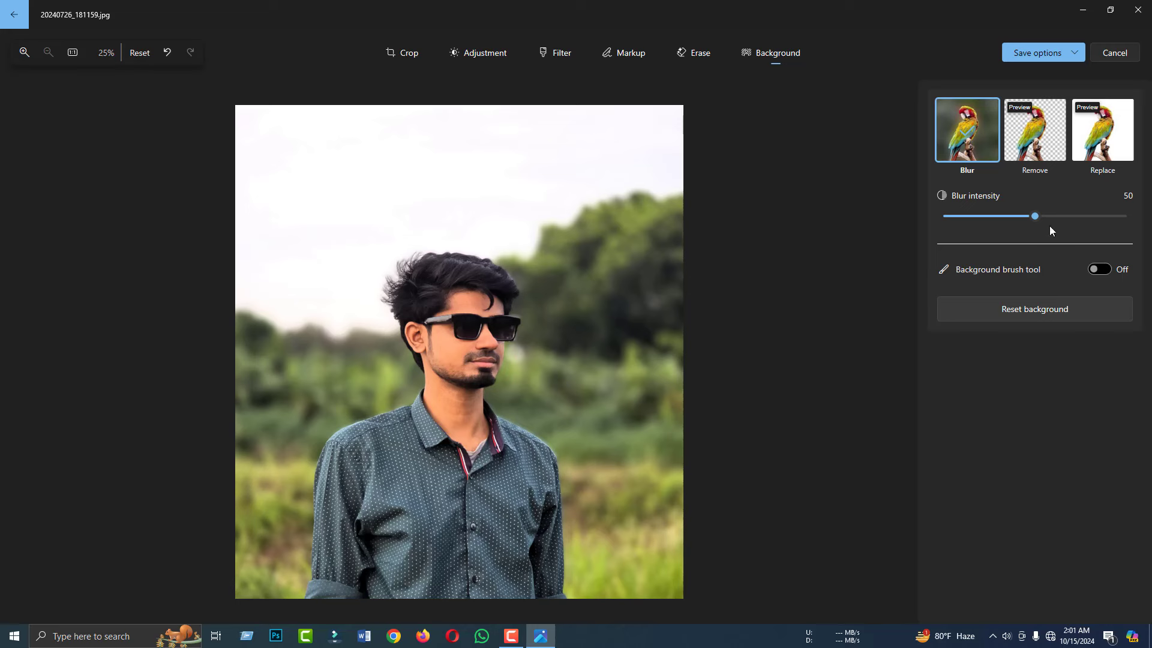
{"action": "left_click_drag", "start_coordinate": [1037, 225], "coordinate": [1053, 222]}
{"action": "left_click", "coordinate": [1035, 216]}
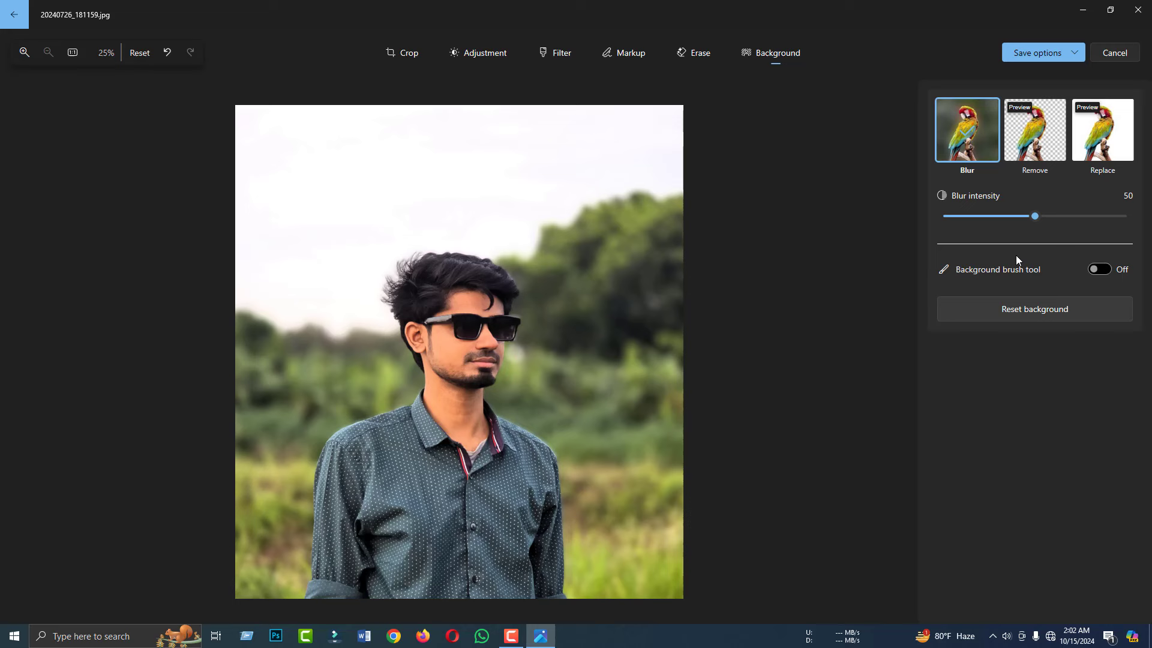
Step: Try the background brush's Add mask and Remove mask along the shoulders, undo both strokes and reset the background
{"action": "left_click", "coordinate": [1101, 270]}
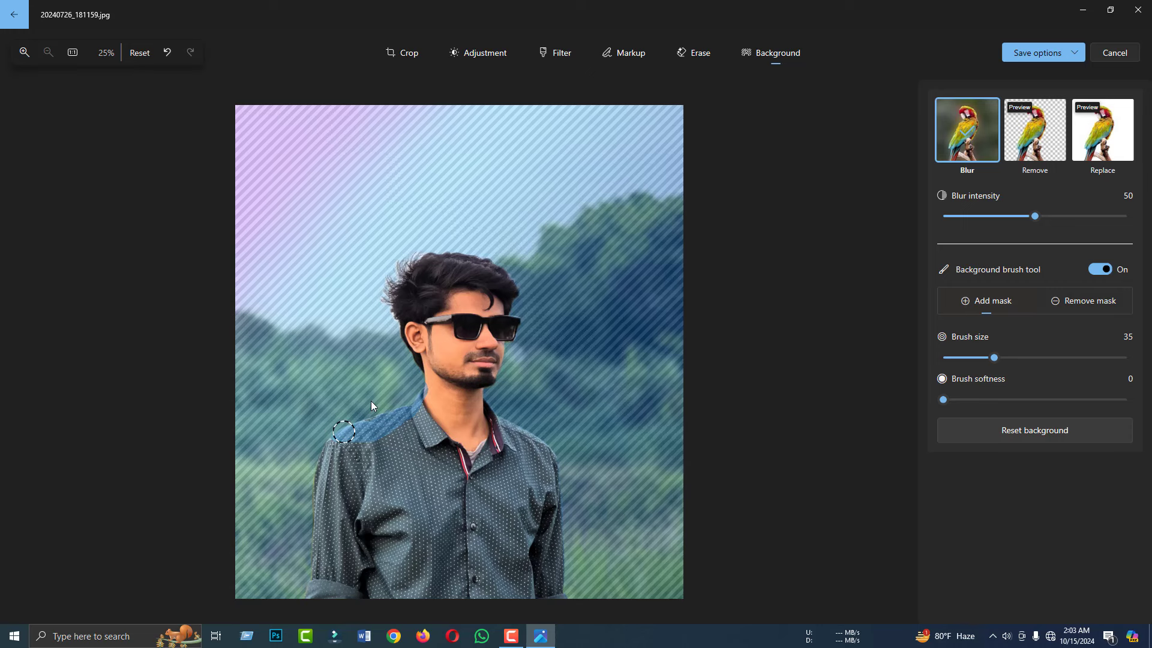
{"action": "left_click", "coordinate": [167, 53]}
{"action": "left_click", "coordinate": [1080, 308]}
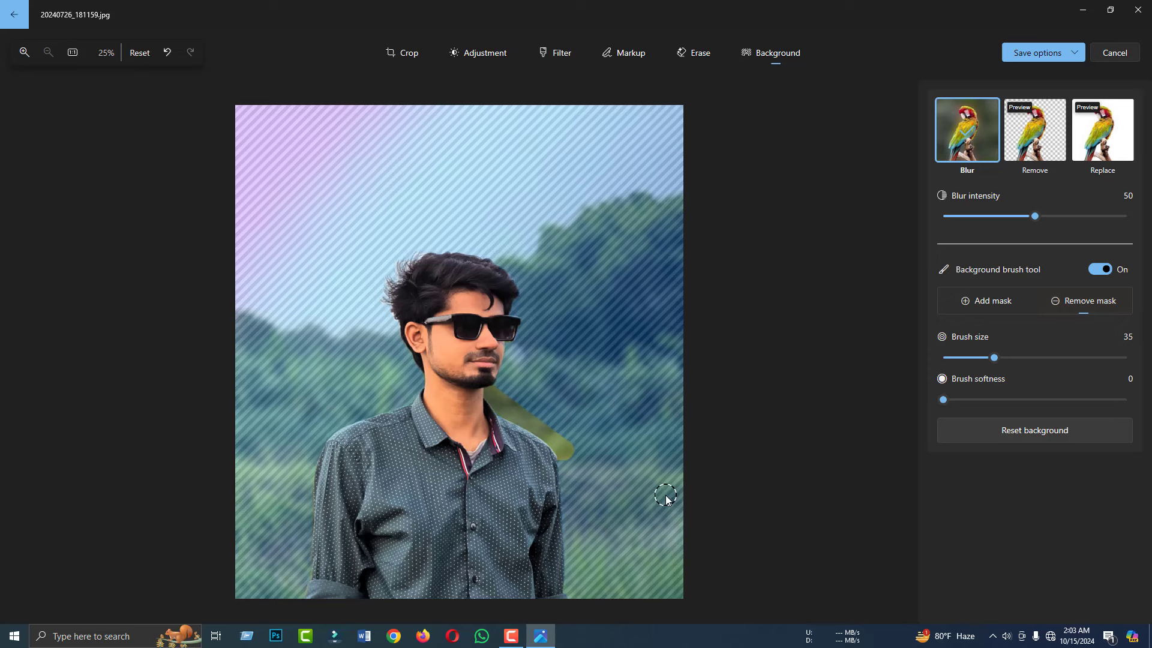
{"action": "key", "text": "ctrl+z"}
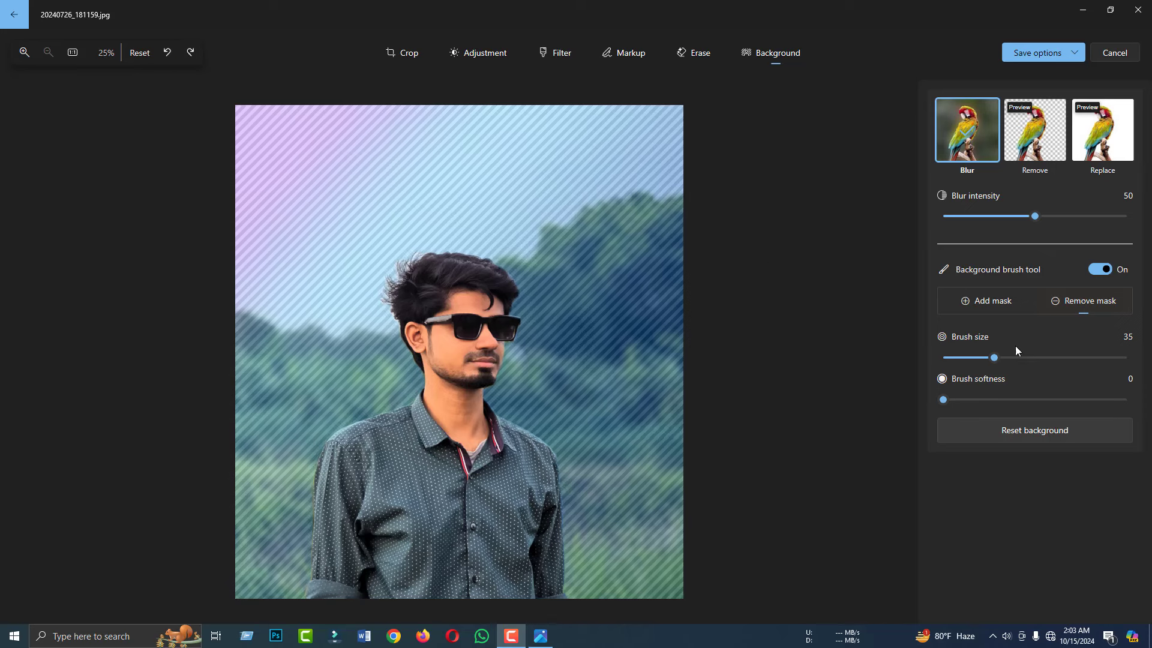
{"action": "left_click_drag", "start_coordinate": [944, 399], "coordinate": [942, 399]}
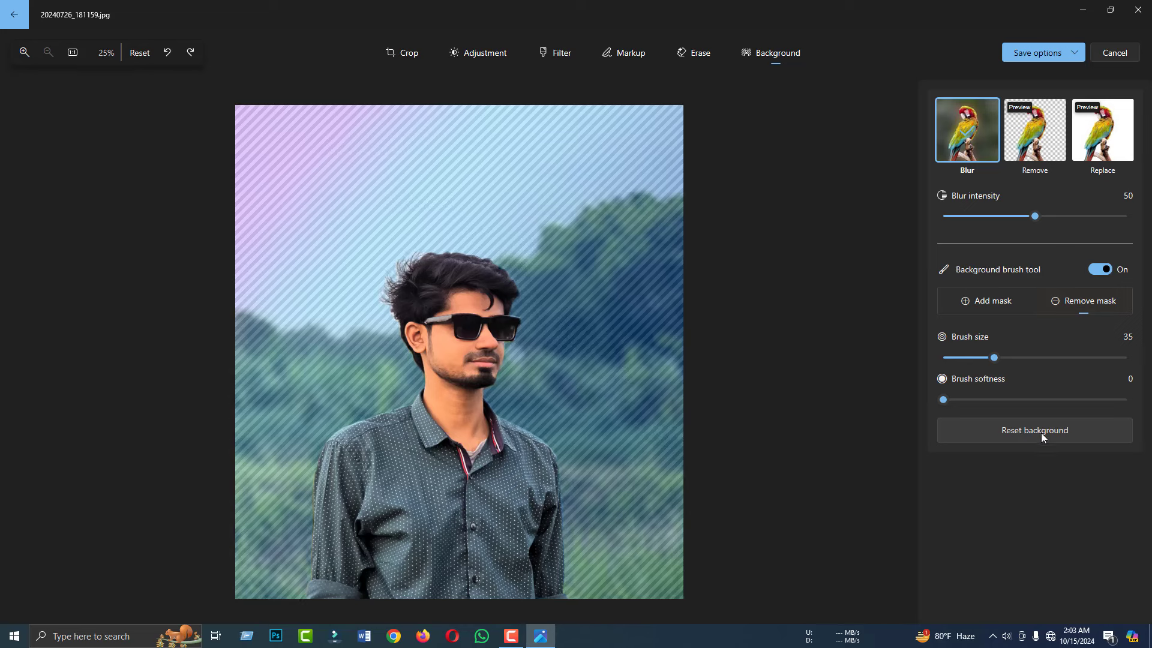
{"action": "left_click", "coordinate": [1041, 436]}
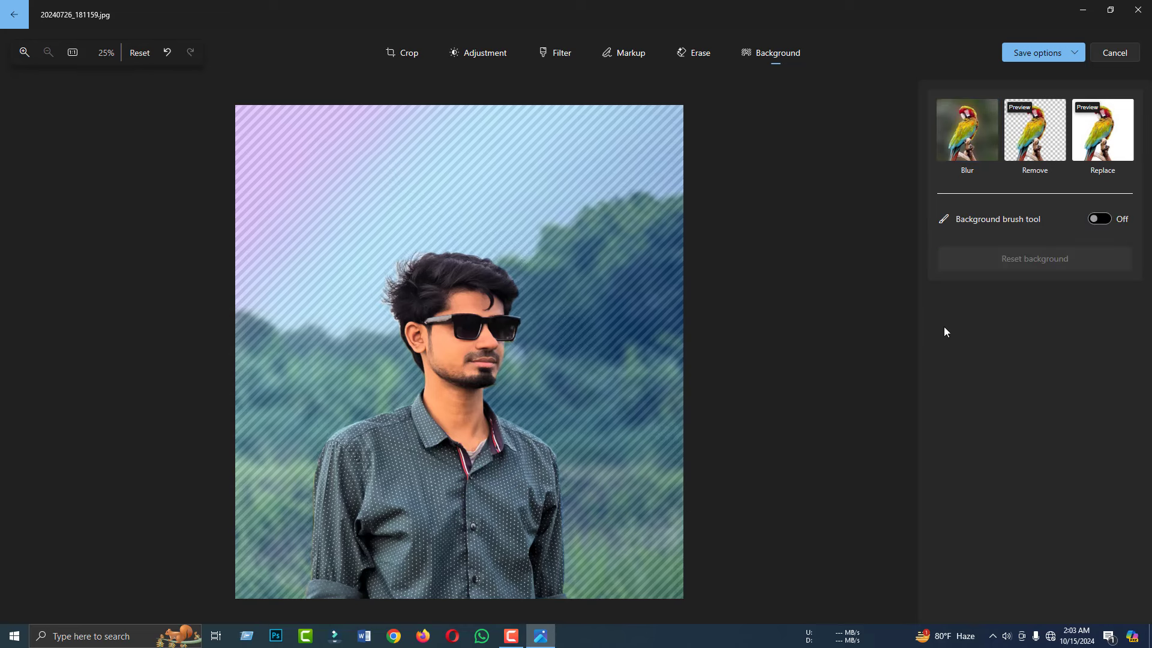
Step: Try both the Remove and white ffffff Replace backgrounds on the portrait, and settle on Remove
{"action": "left_click", "coordinate": [1039, 147]}
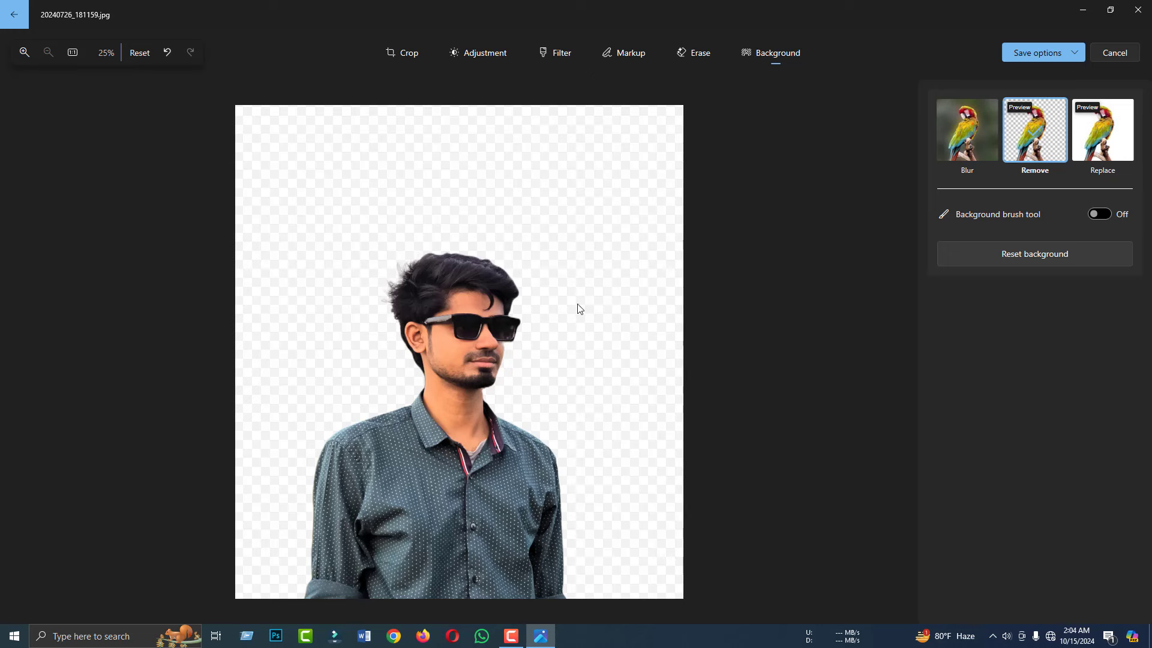
{"action": "left_click", "coordinate": [1110, 142]}
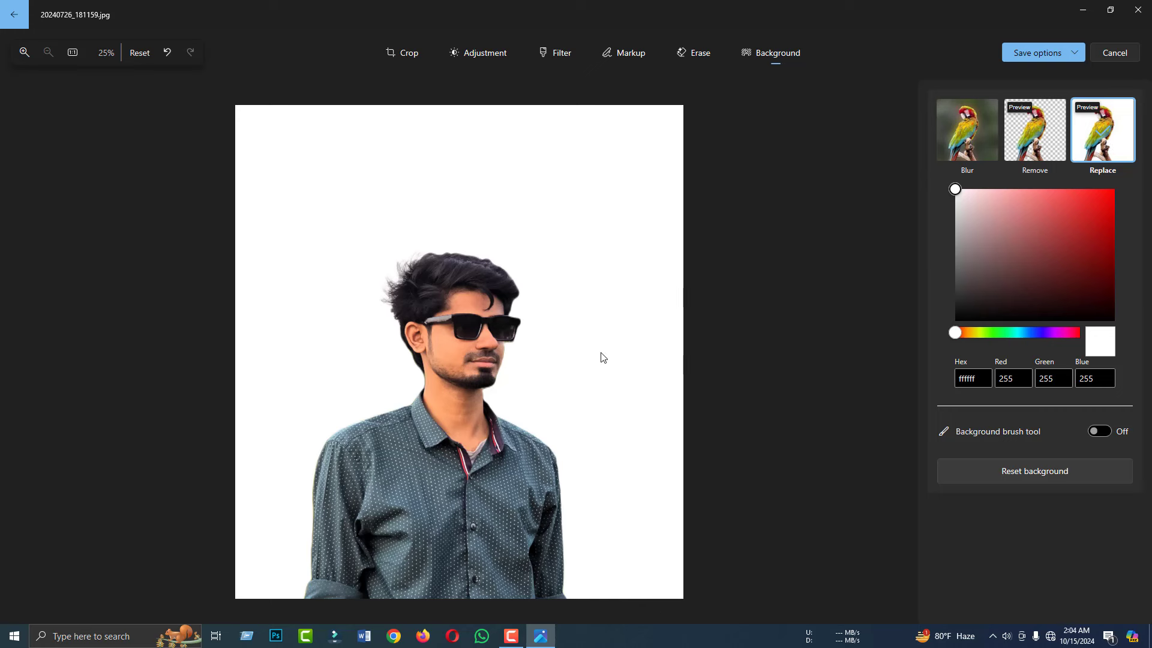
{"action": "left_click_drag", "start_coordinate": [1040, 251], "coordinate": [509, 325]}
{"action": "left_click_drag", "start_coordinate": [1047, 297], "coordinate": [949, 169]}
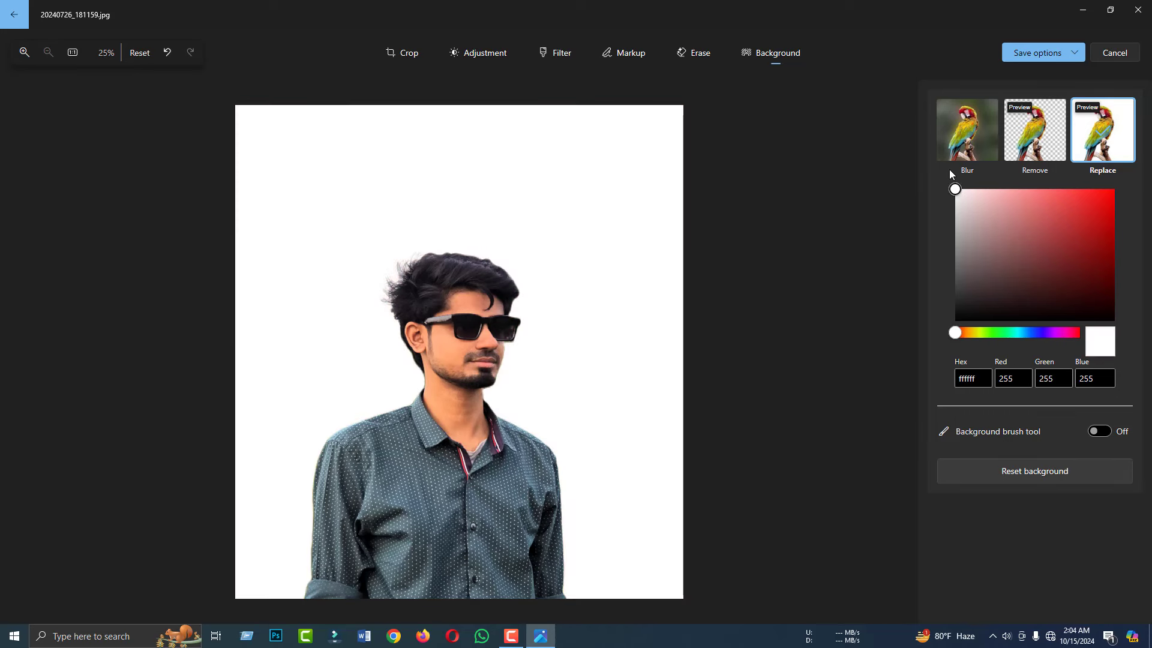
{"action": "left_click", "coordinate": [1042, 142]}
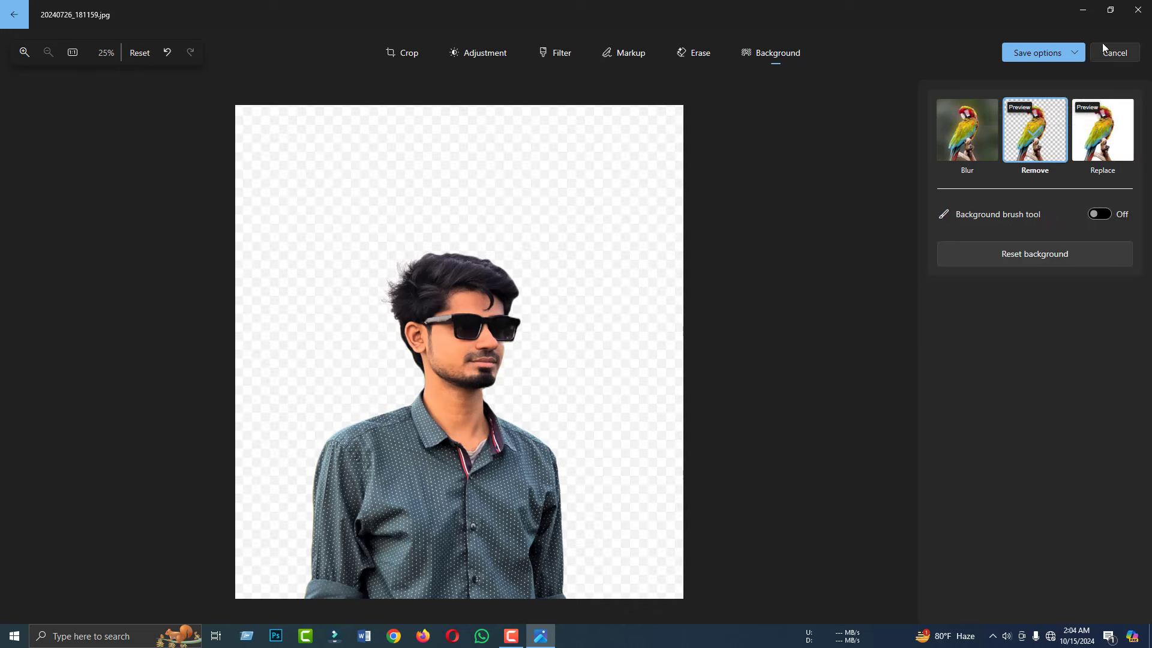
Step: Save the background-free portrait as a .png copy named 20240726_181159 on the Desktop
{"action": "left_click", "coordinate": [1067, 52]}
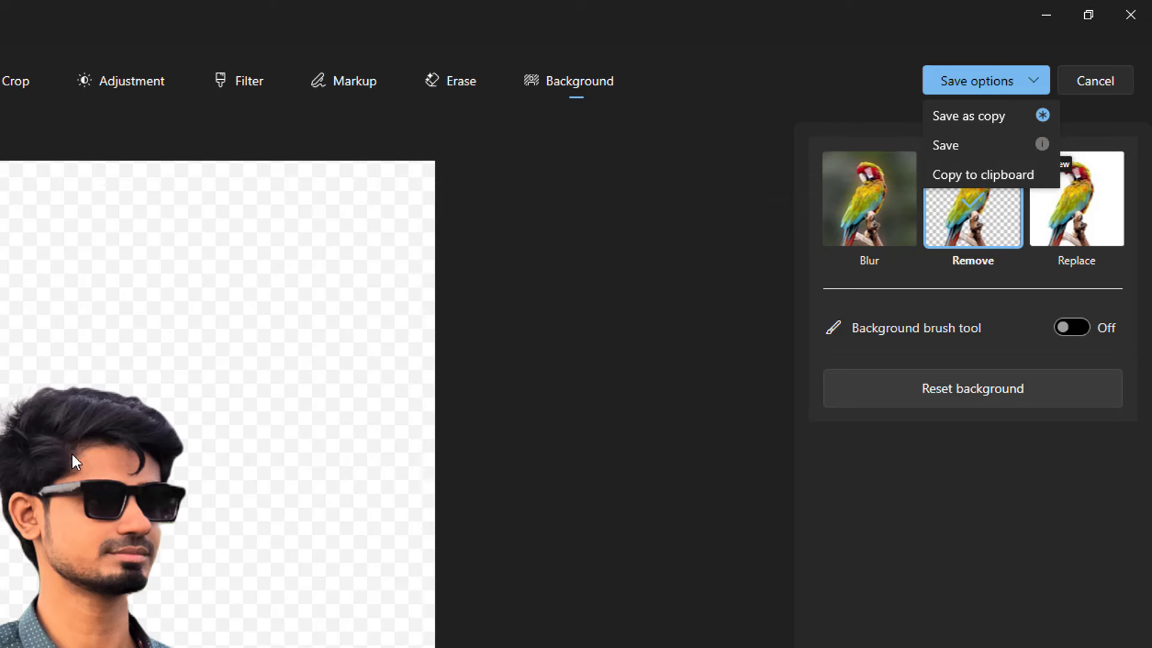
{"action": "left_click", "coordinate": [990, 114]}
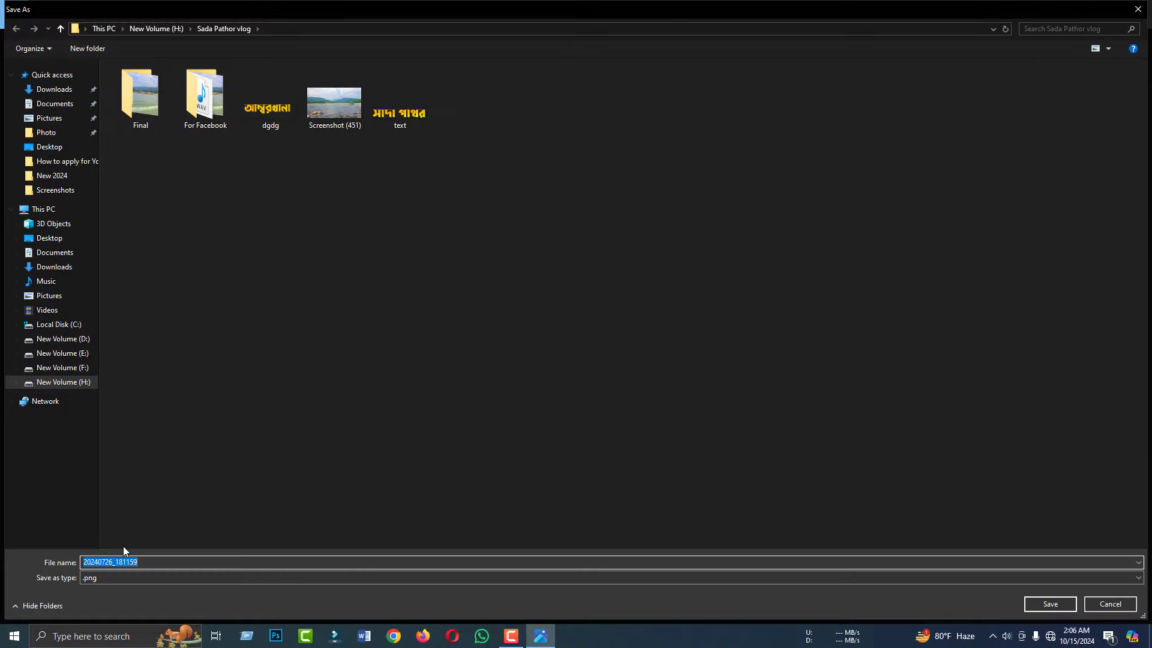
{"action": "left_click", "coordinate": [105, 577]}
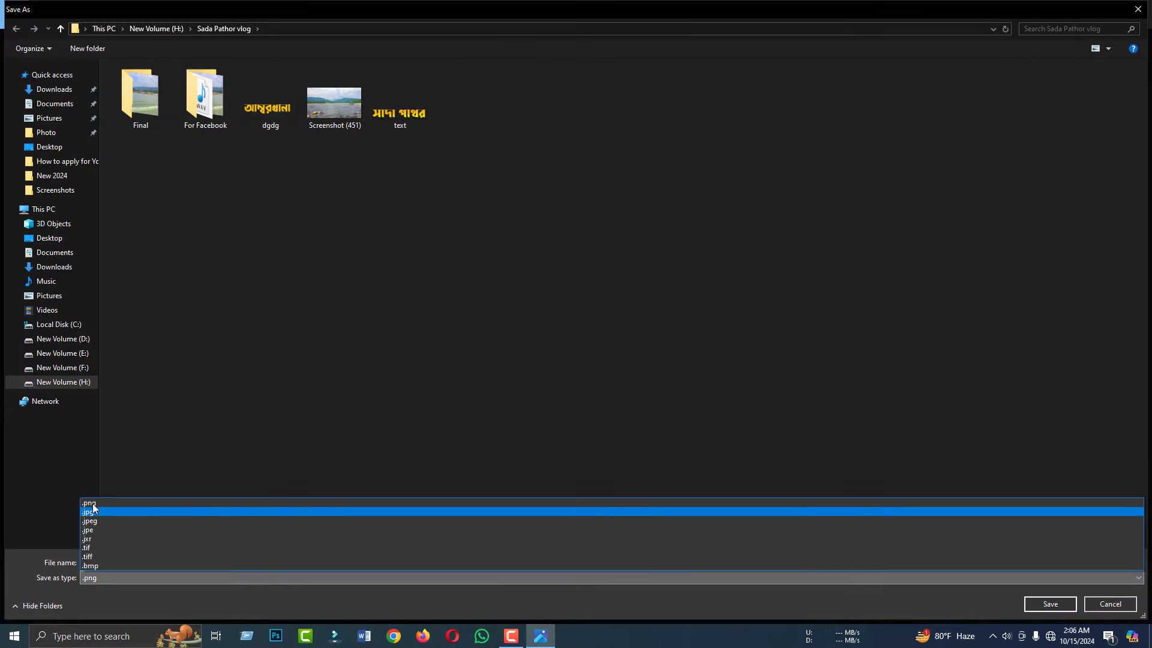
{"action": "left_click", "coordinate": [99, 577]}
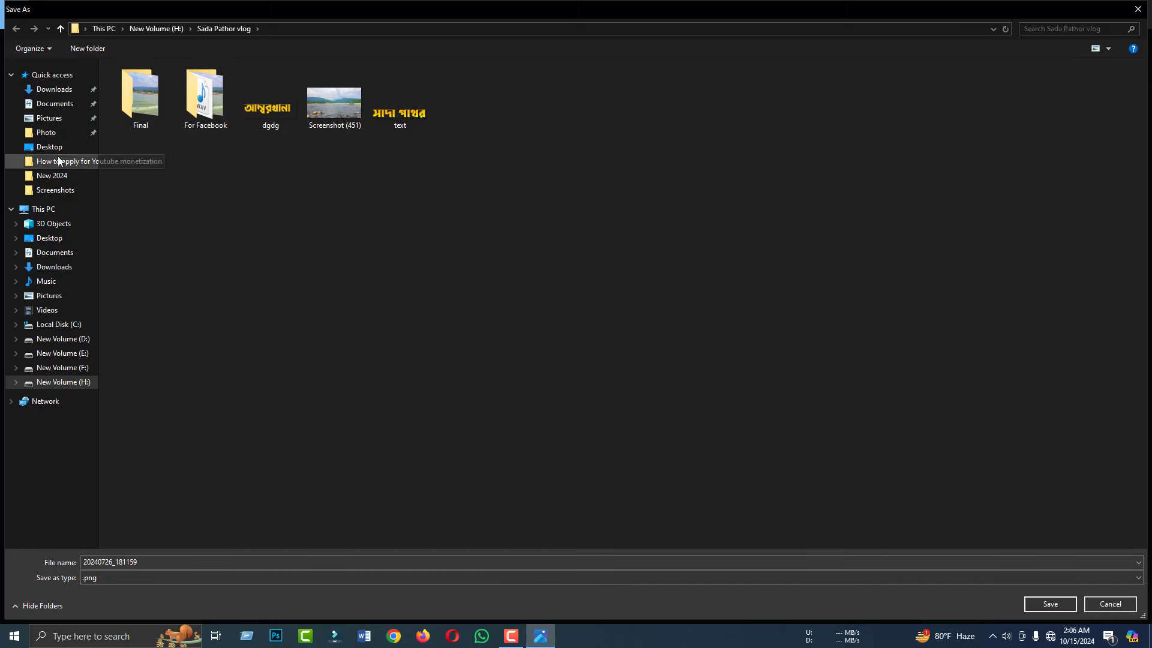
{"action": "left_click", "coordinate": [54, 147]}
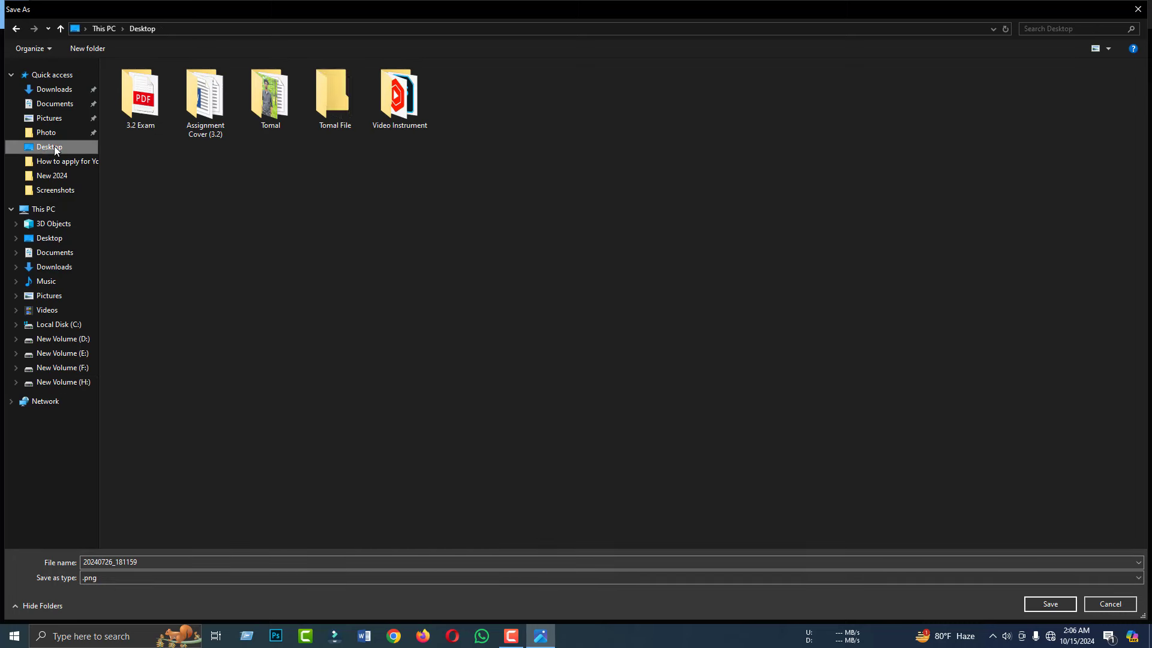
{"action": "left_click_drag", "start_coordinate": [84, 563], "coordinate": [110, 563]}
{"action": "left_click", "coordinate": [151, 563]}
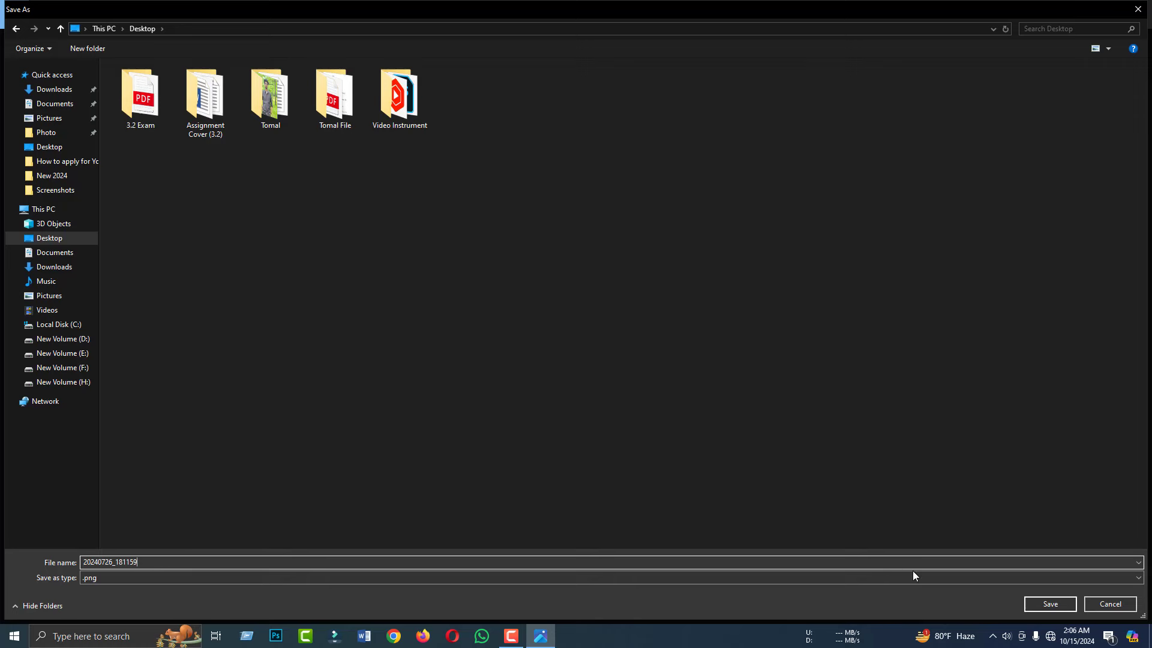
{"action": "left_click", "coordinate": [1050, 604]}
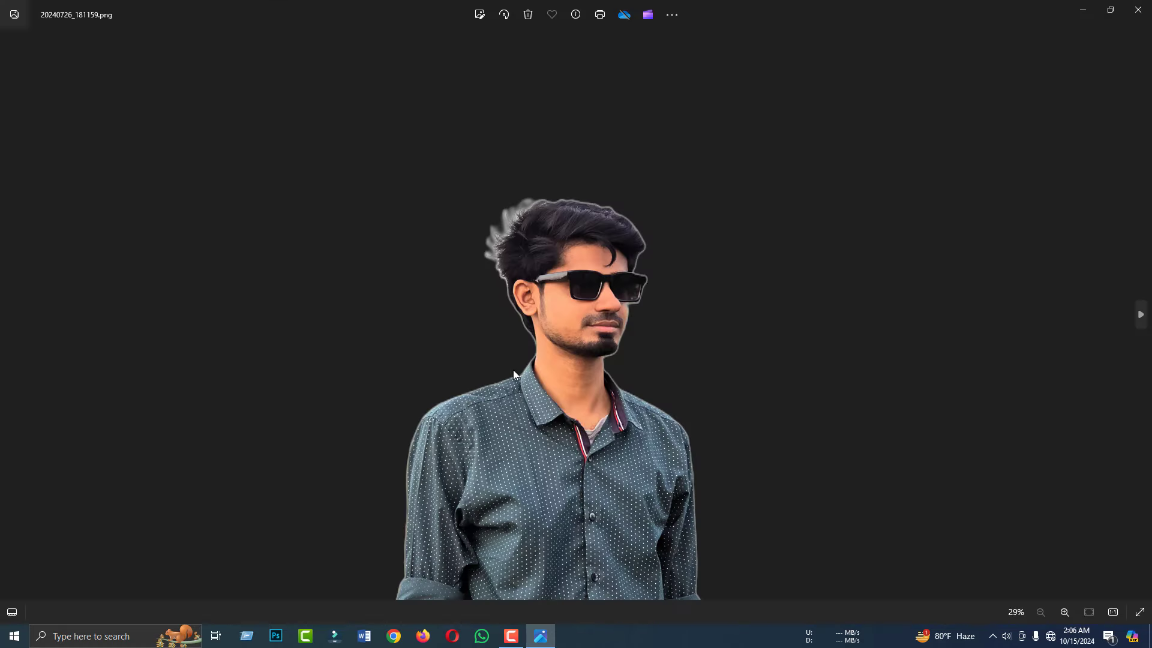
Step: Close the saved portrait's photo window and refresh the desktop
{"action": "left_click", "coordinate": [1138, 10]}
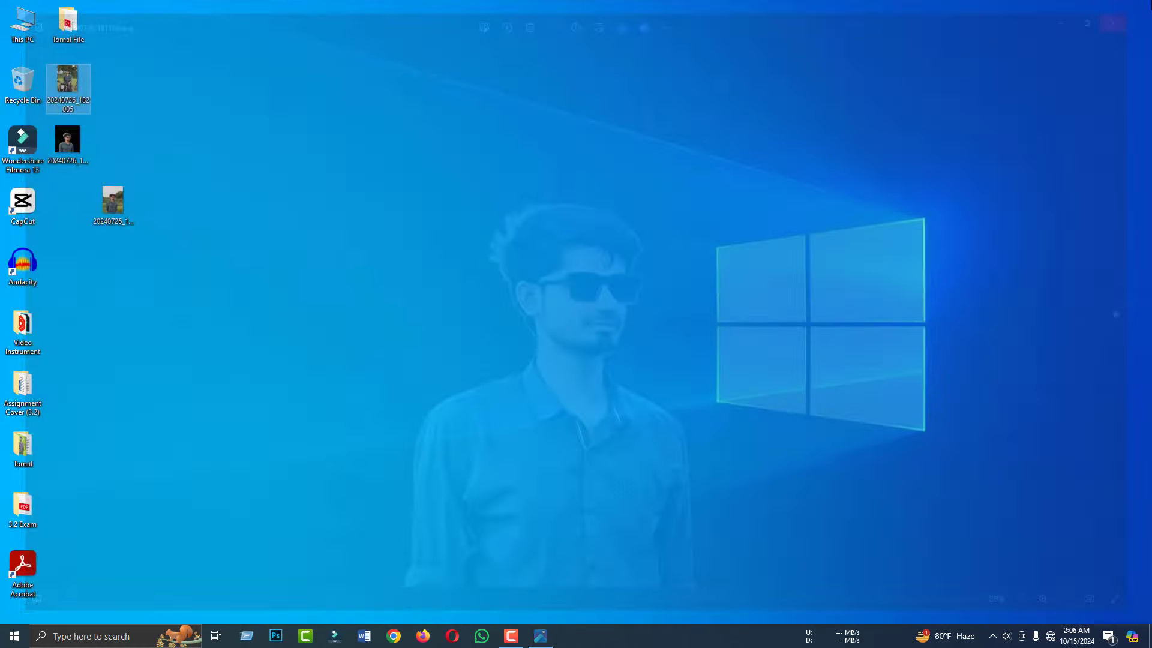
{"action": "right_click", "coordinate": [445, 326]}
{"action": "left_click", "coordinate": [475, 363]}
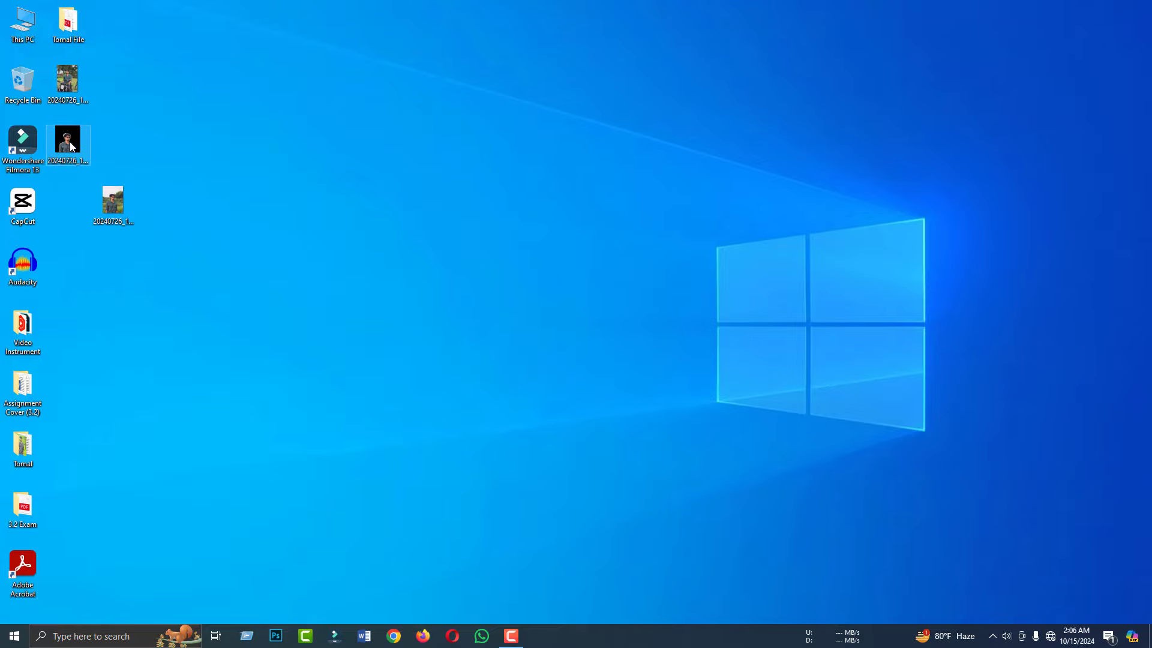
Step: Move the saved cut-out PNG to an empty area of the desktop and open it briefly to check it
{"action": "left_click_drag", "start_coordinate": [73, 147], "coordinate": [312, 173]}
{"action": "double_click", "coordinate": [309, 168]}
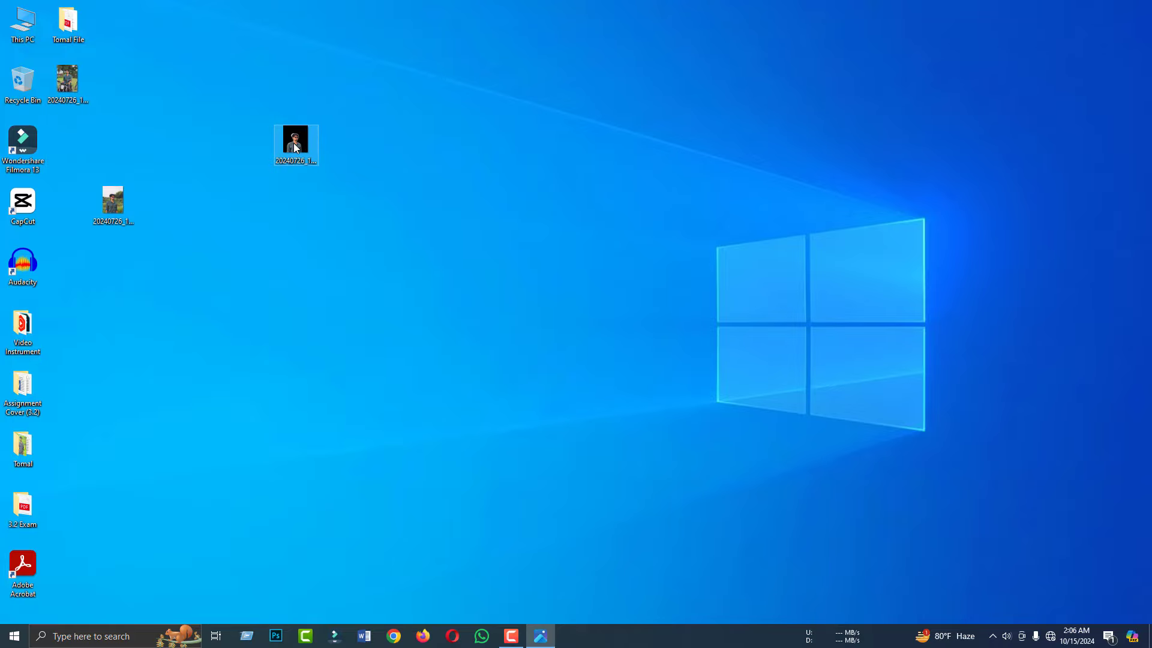
{"action": "key", "text": "alt+F4"}
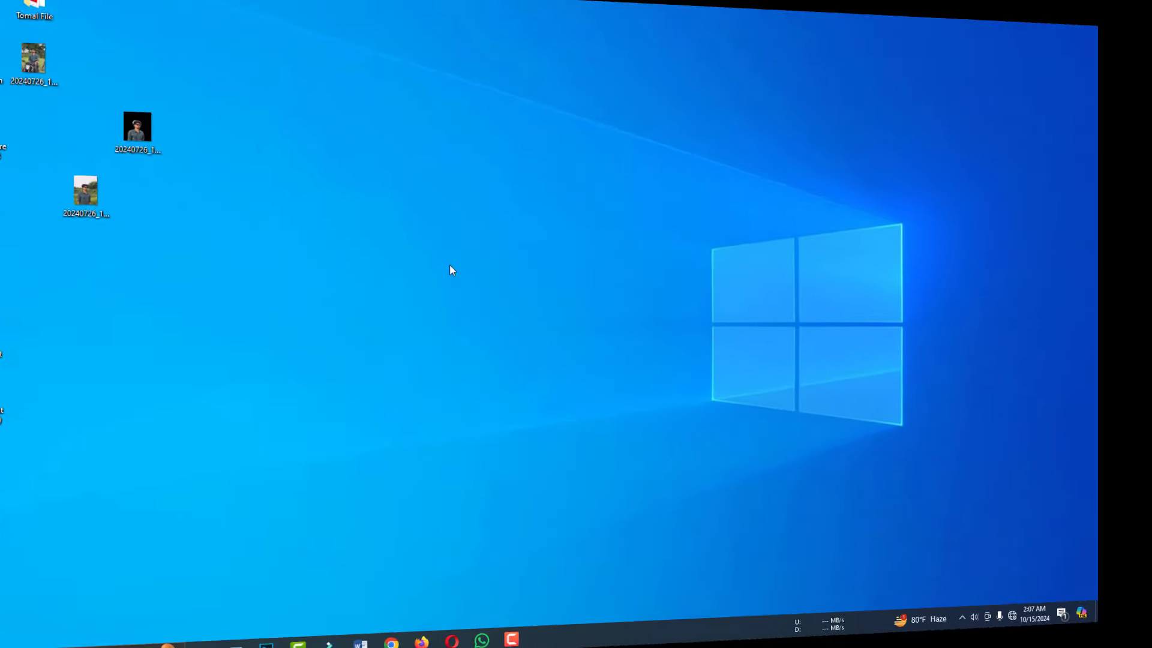
{"action": "right_click", "coordinate": [399, 249]}
{"action": "left_click", "coordinate": [424, 285]}
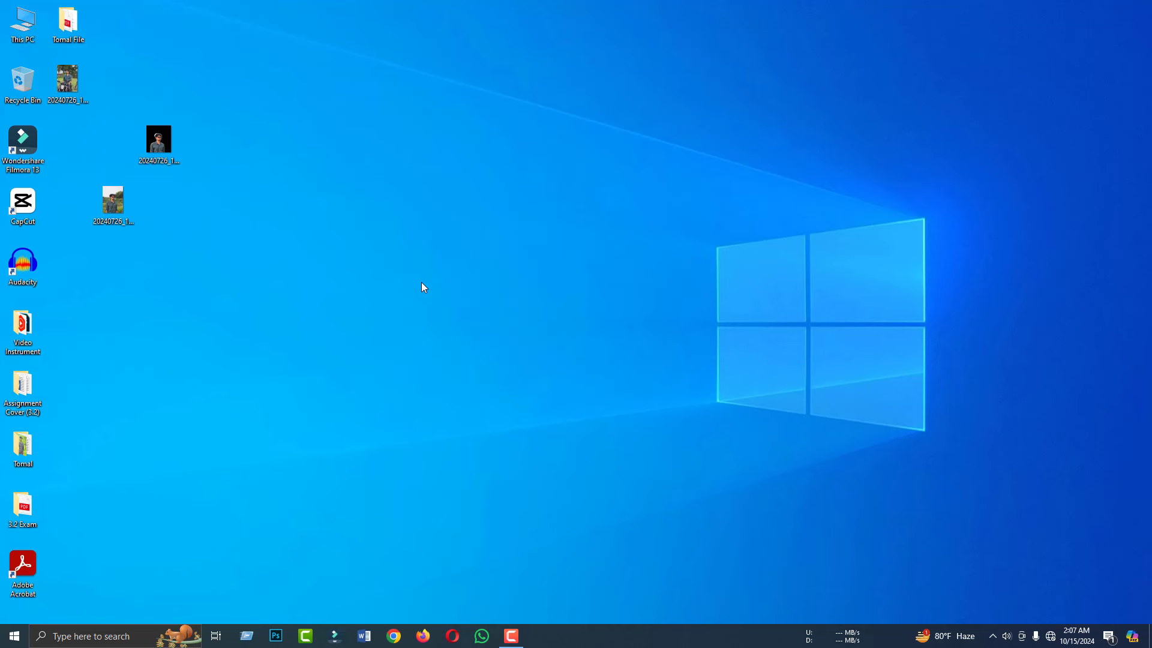